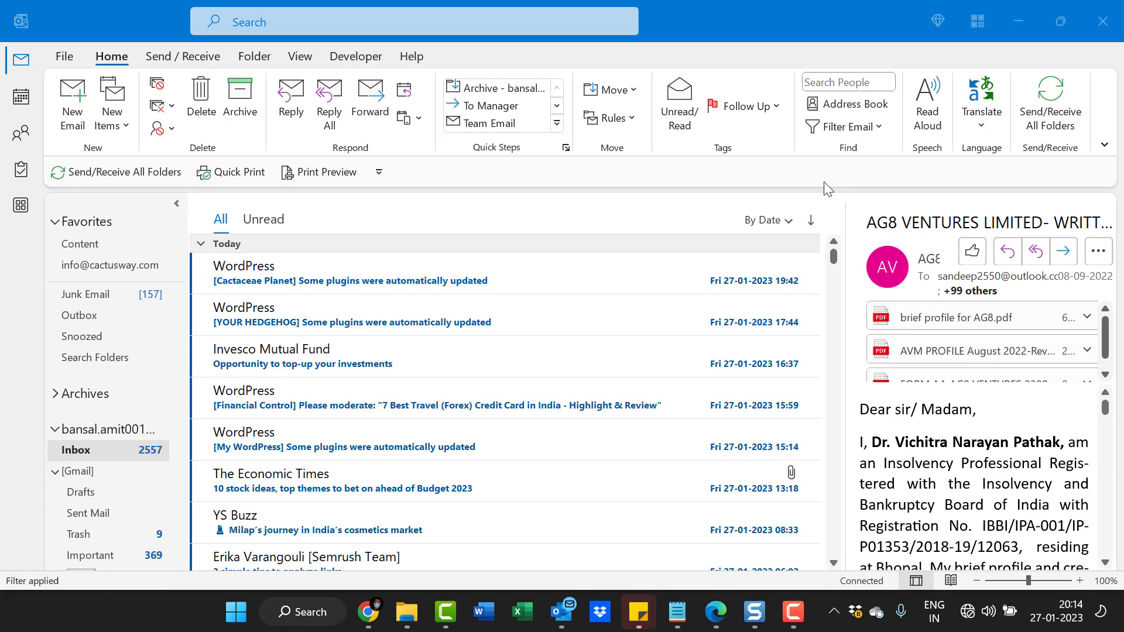
Switch the Inbox arrangement from By Date to Size, grouping Huge, Very Large and Large messages
left_click(83, 456)
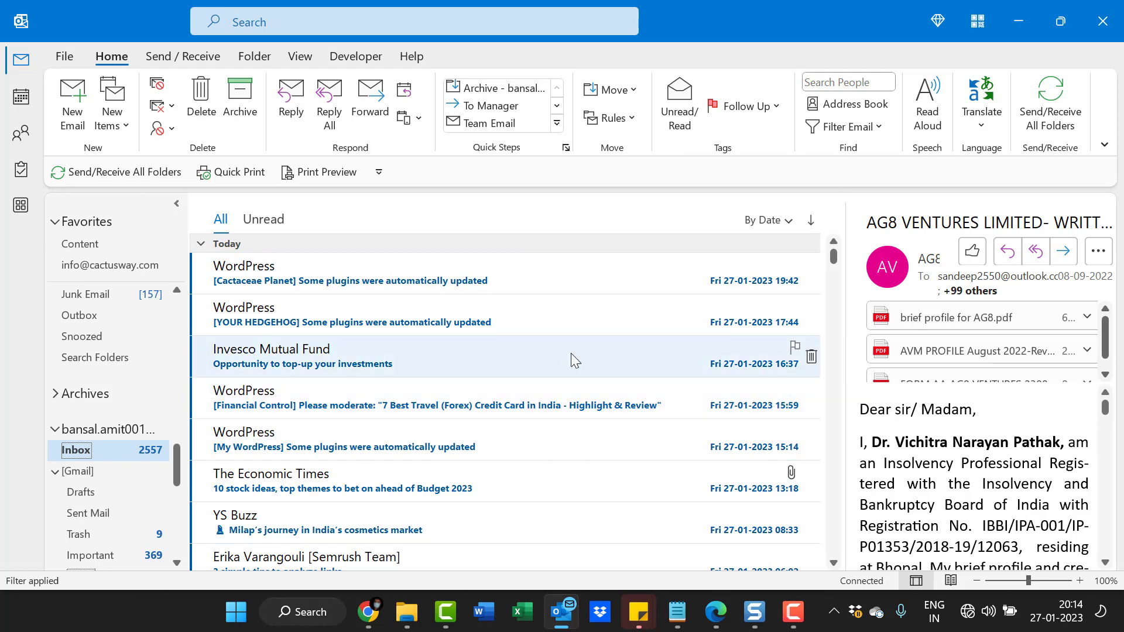
scroll(560, 301, "down", 2)
scroll(553, 374, "up", 2)
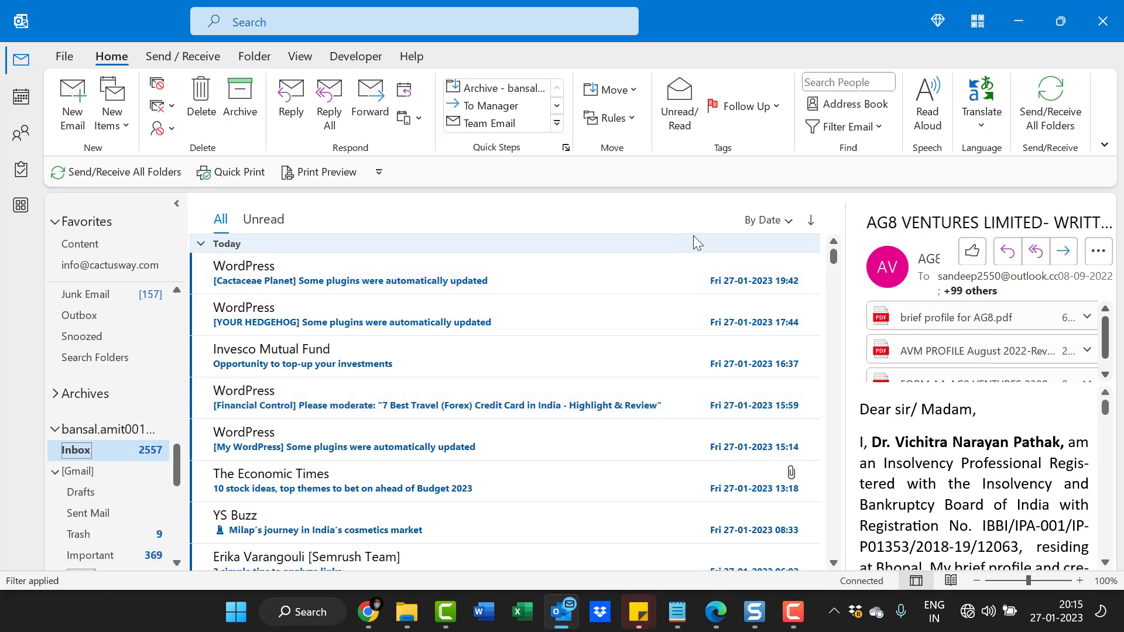
left_click(793, 230)
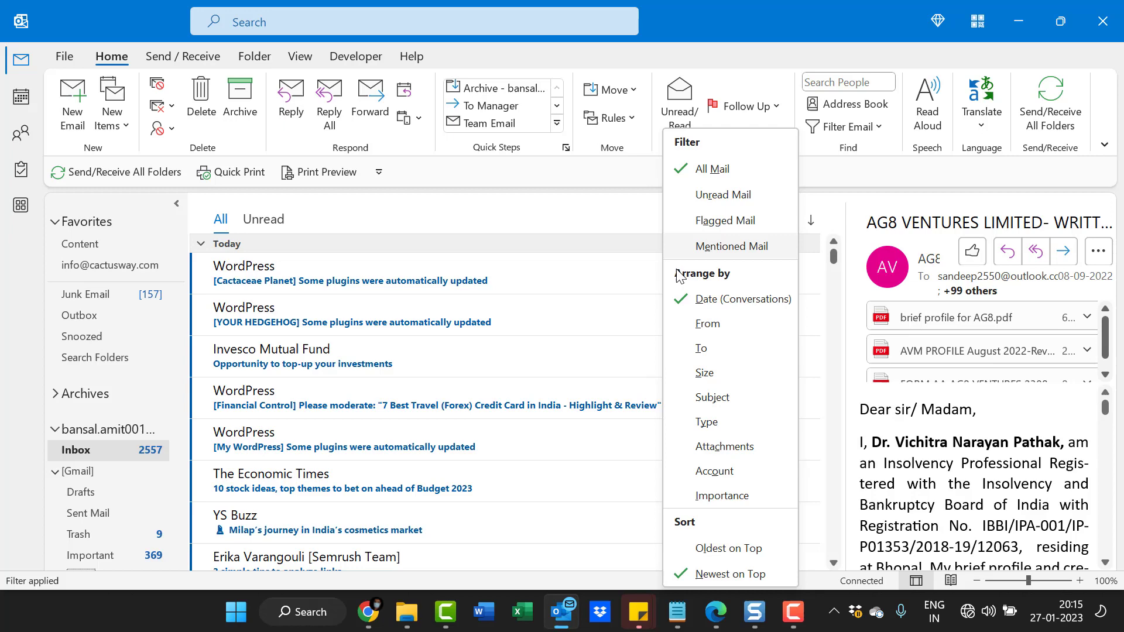
left_click(715, 375)
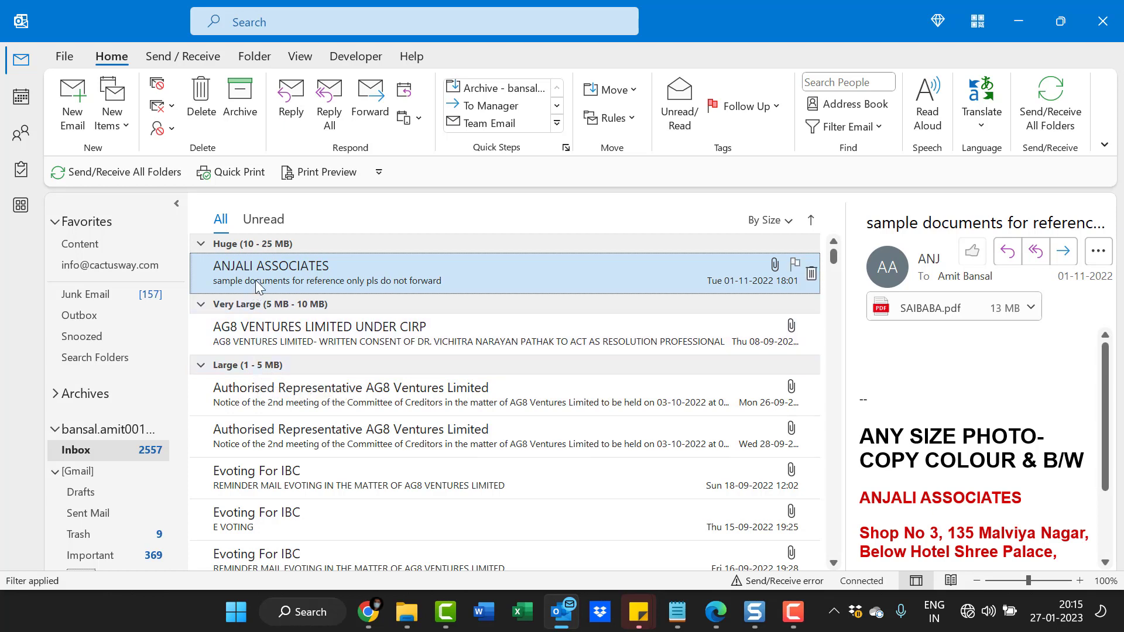
Collapse the Large, Very Large and Huge groups, then rearrange the Inbox by Date (Conversations)
left_click(201, 365)
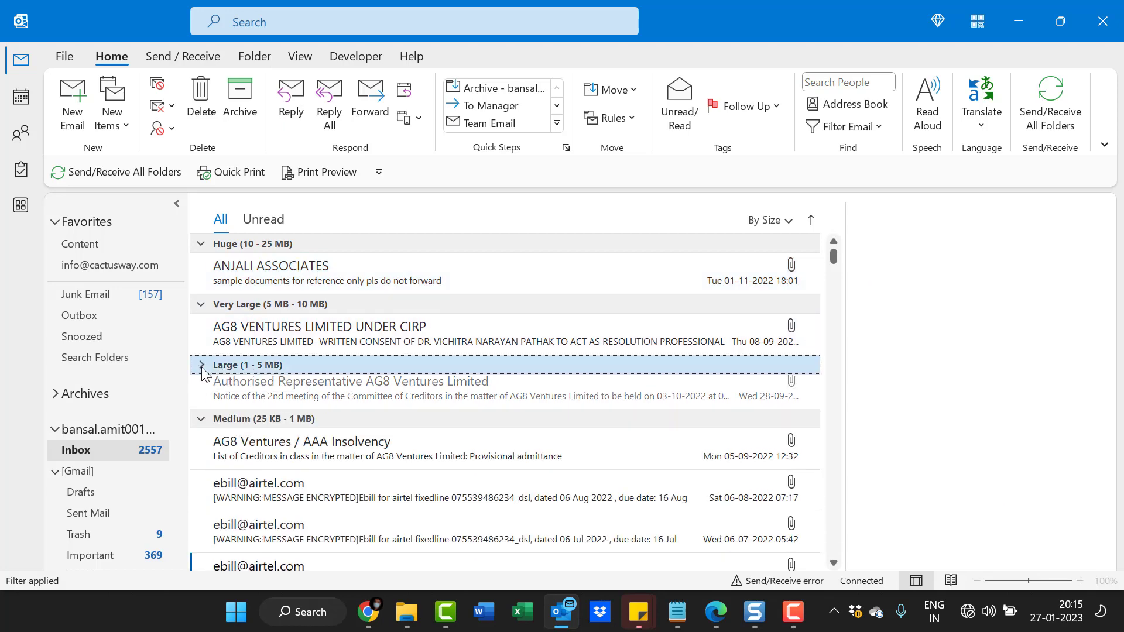
left_click(201, 304)
left_click(201, 244)
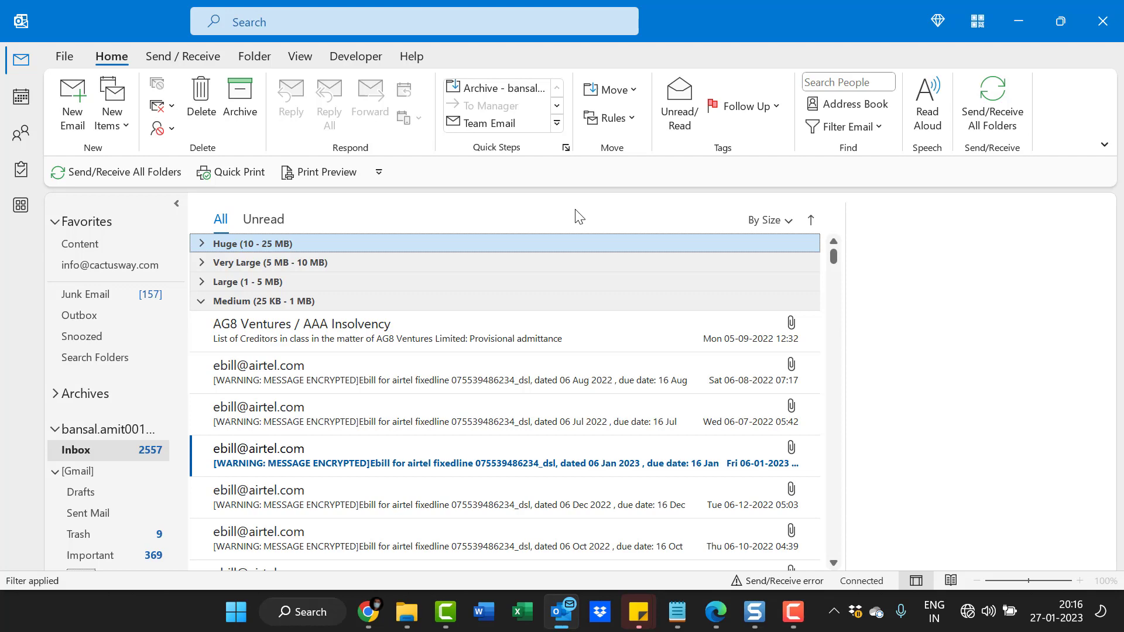
left_click(784, 220)
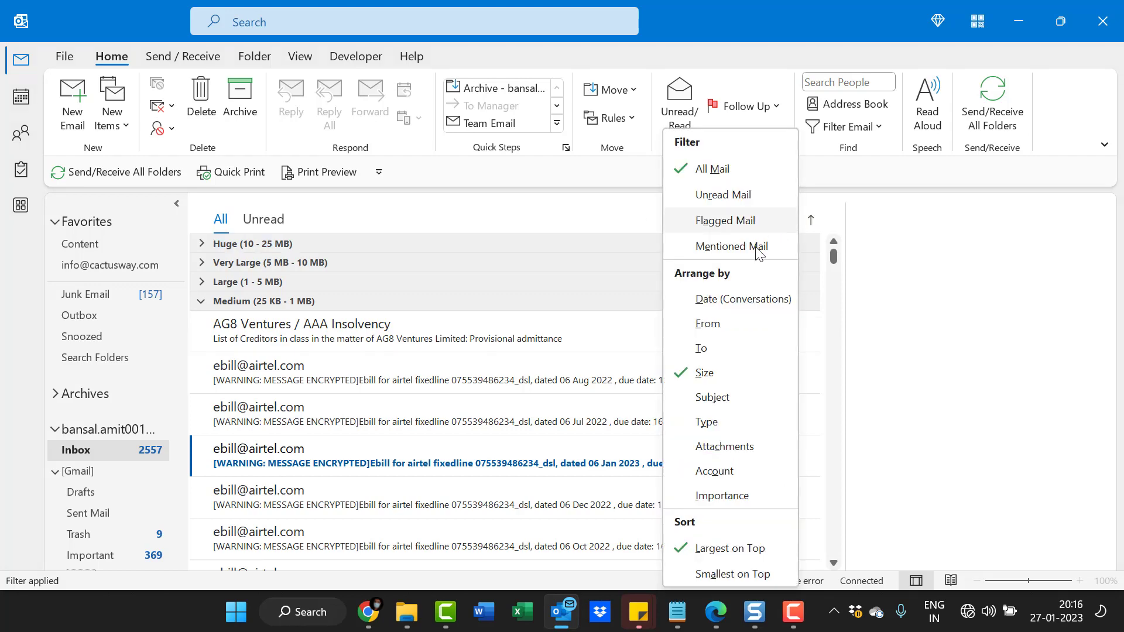
left_click(733, 299)
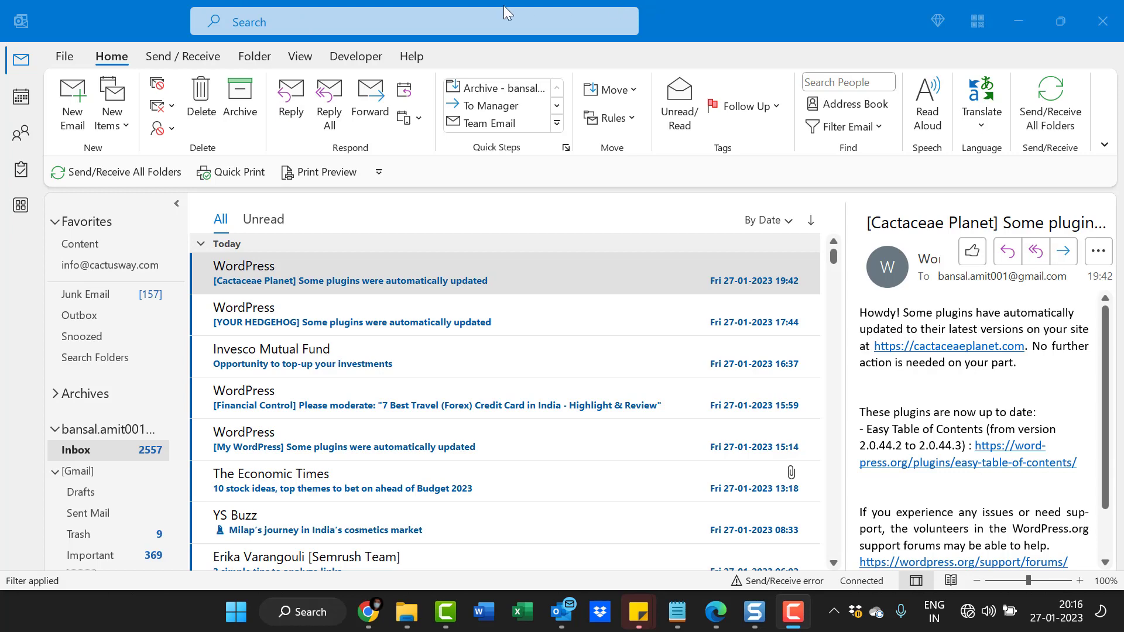
Run a mailbox search for size:>5MB
left_click(396, 22)
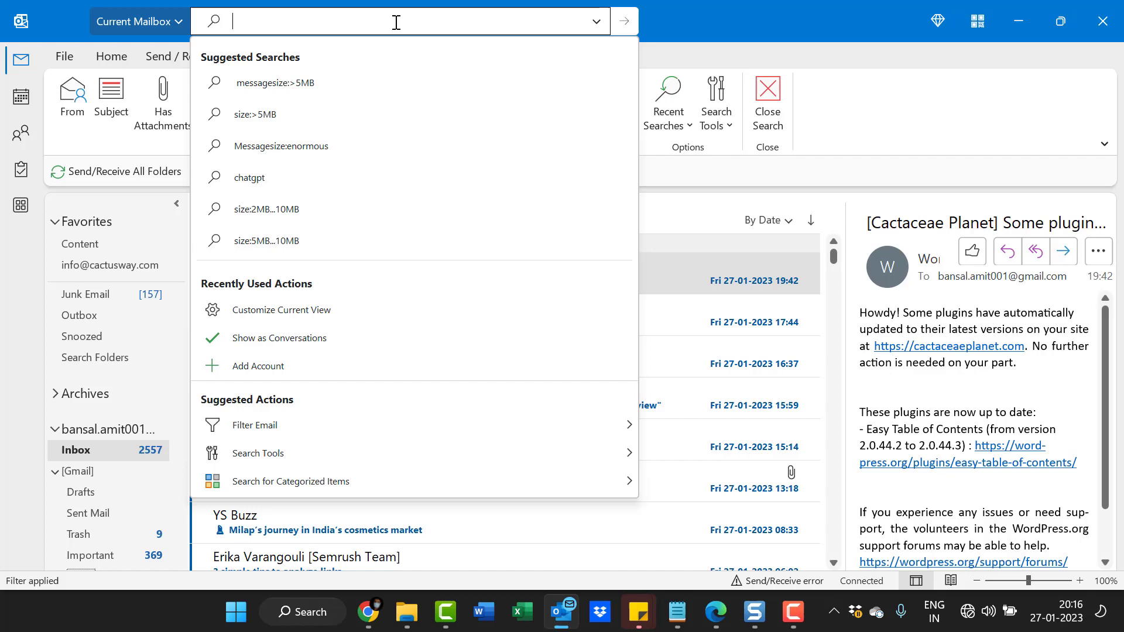
type("size")
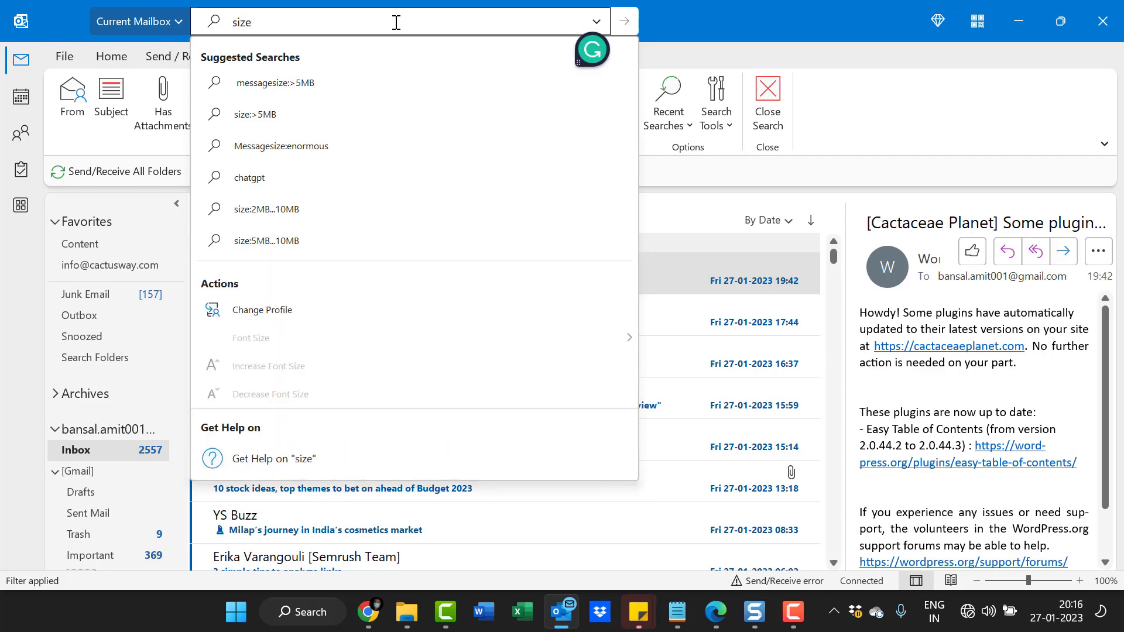
type(":")
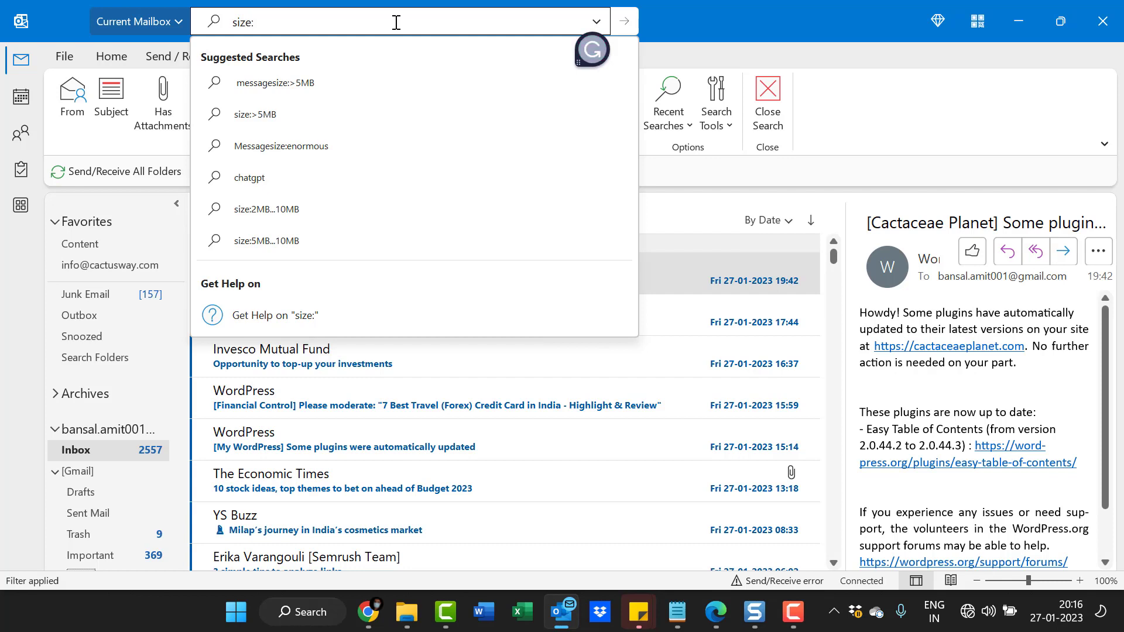
type(">")
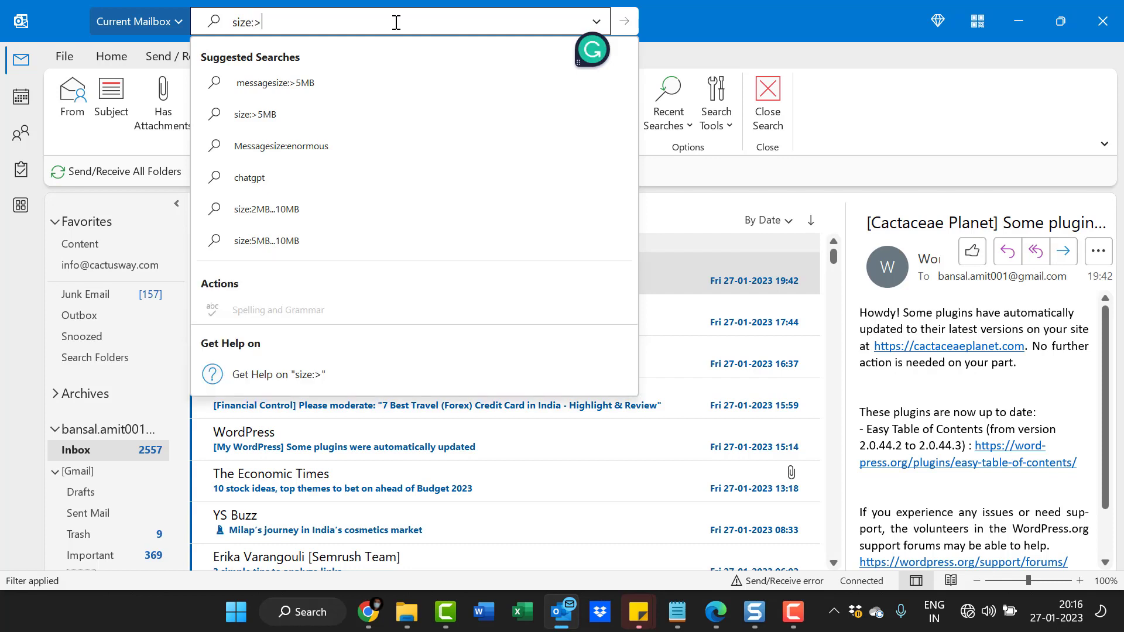
type("5")
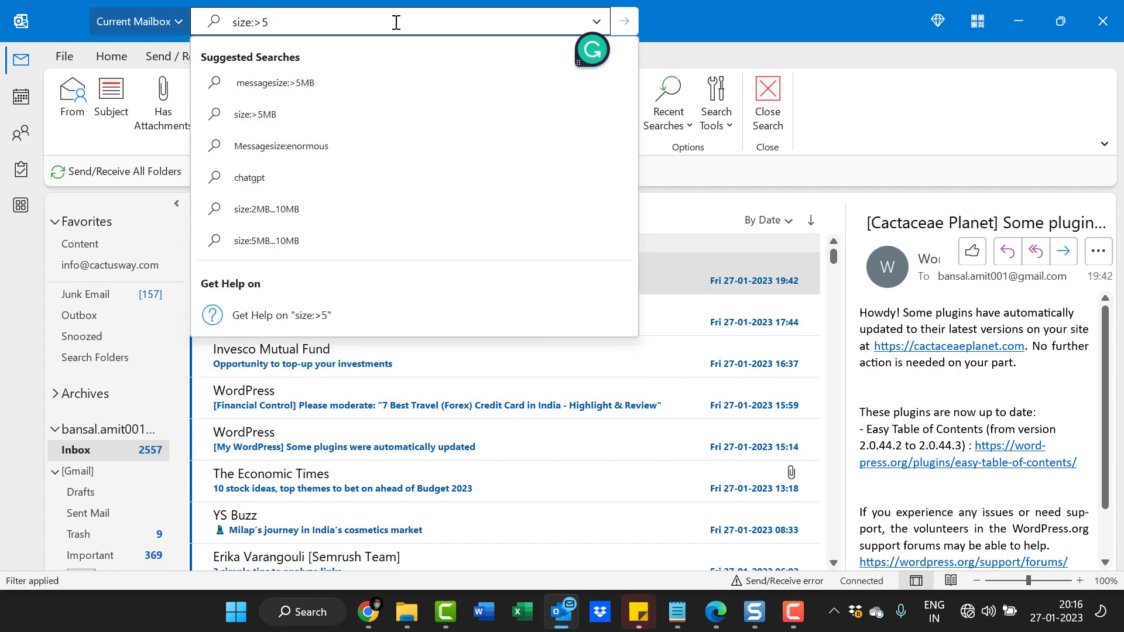
type("MB")
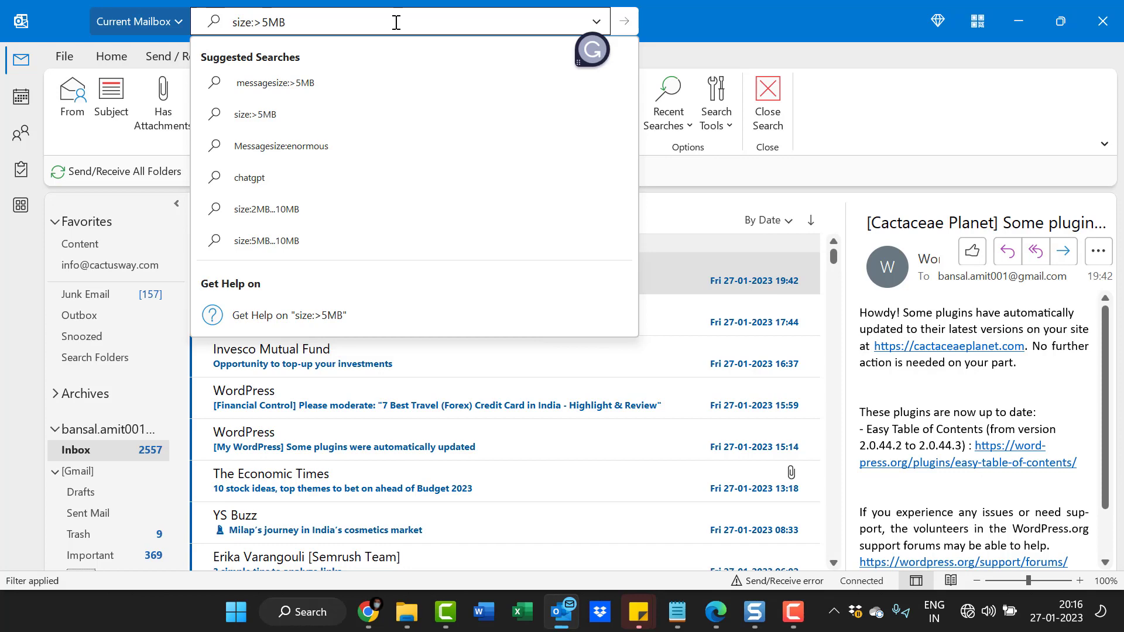
key("Return")
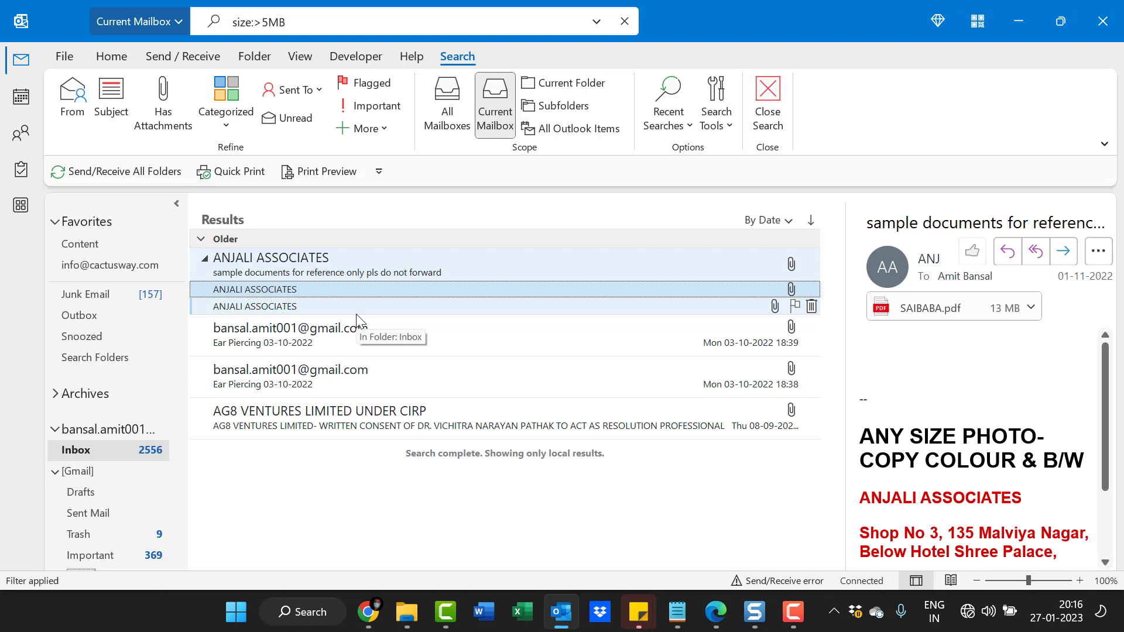
Edit the search query to size:=>5MB and rerun it
left_click(265, 22)
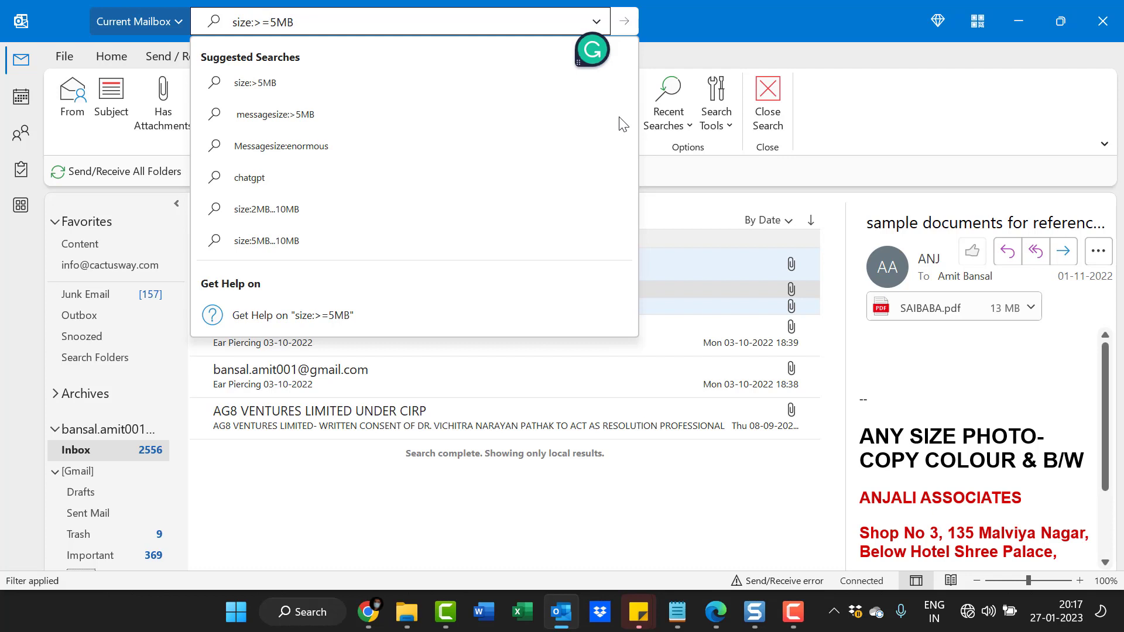
key("Left")
key("Left")
key("Left")
key("BackSpace")
key("Left")
type("=")
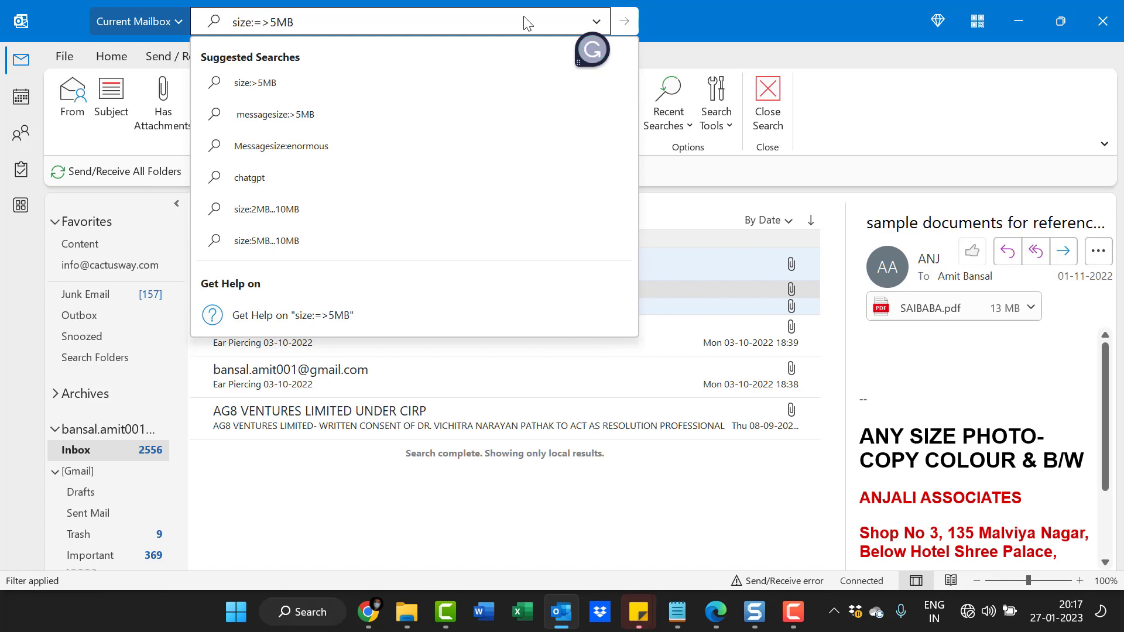
key("Return")
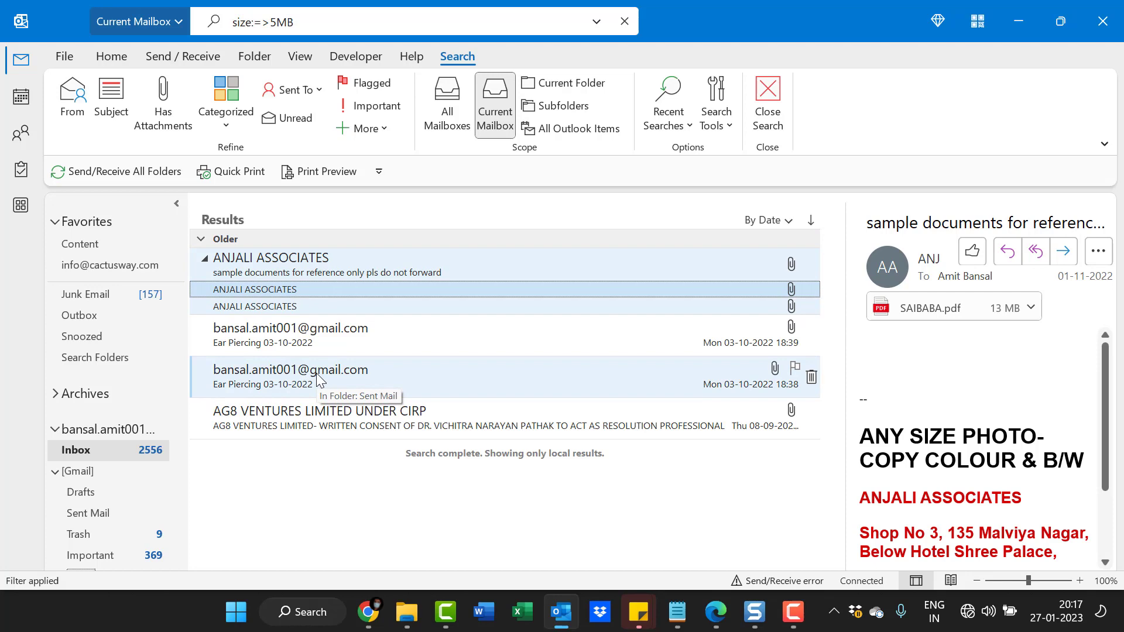
Clear the search, search with Message Size 5MB in the advanced options, then clear it with Esc
left_click(624, 22)
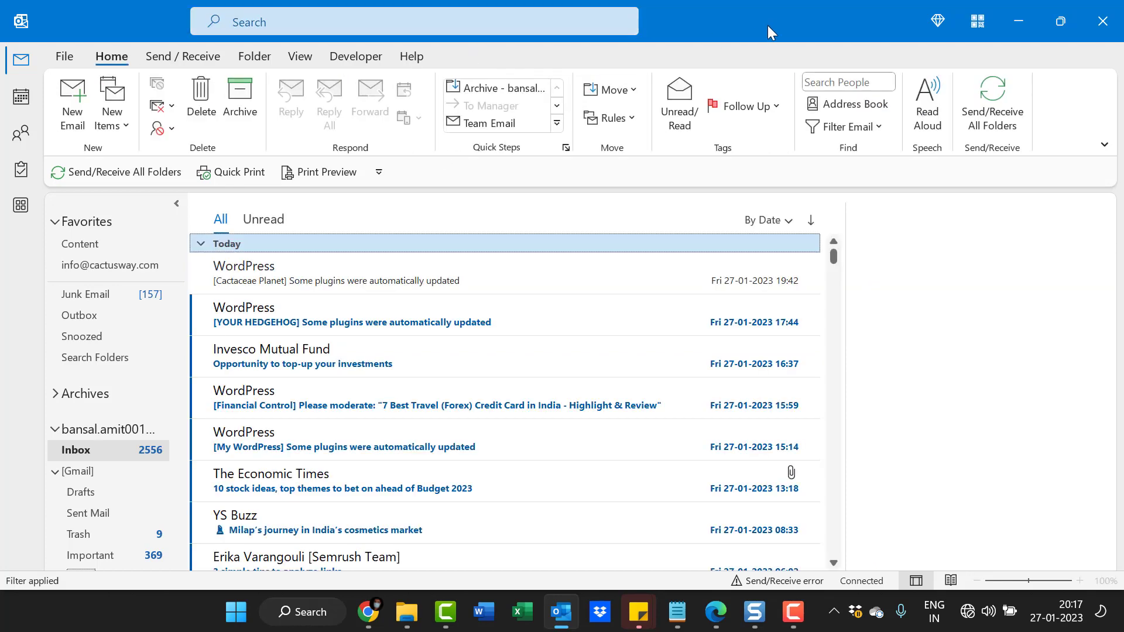
left_click(337, 21)
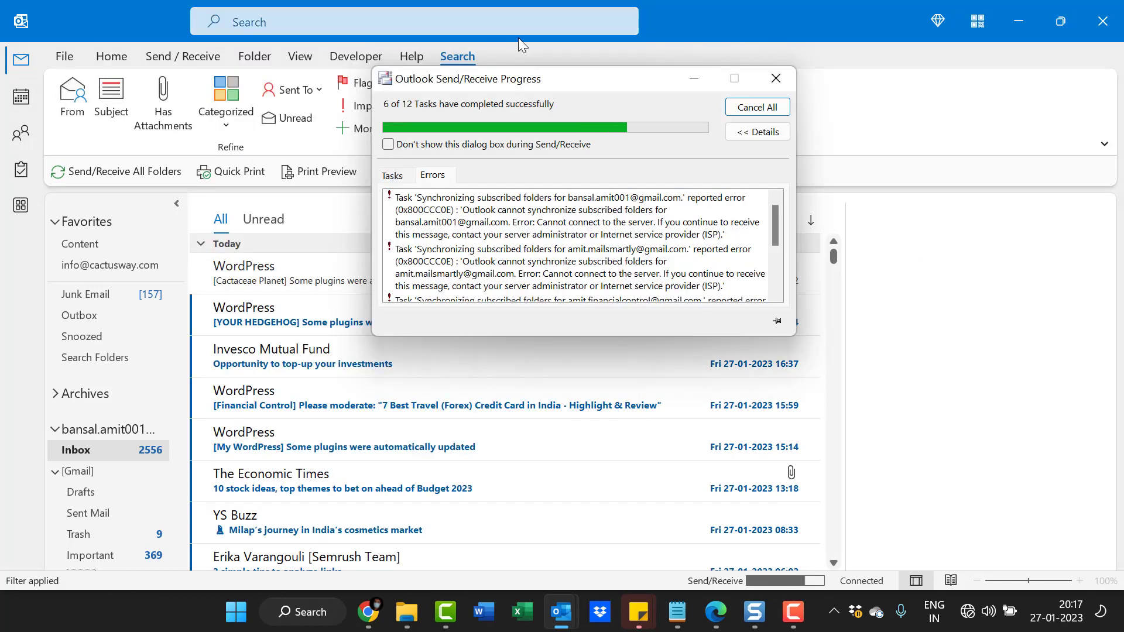
left_click(395, 22)
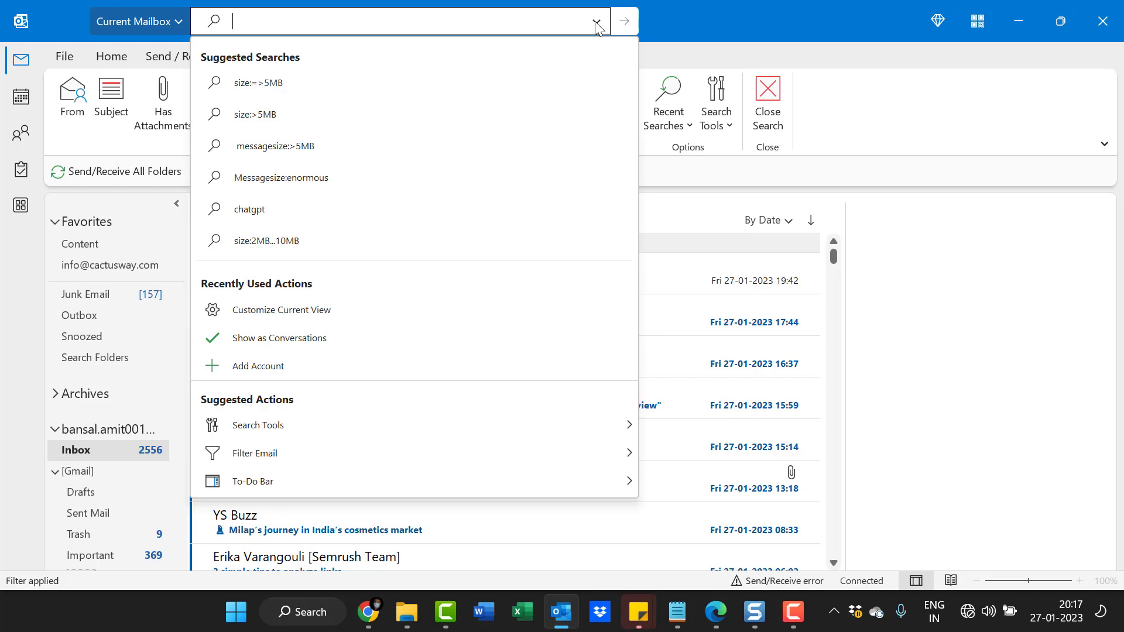
left_click(597, 26)
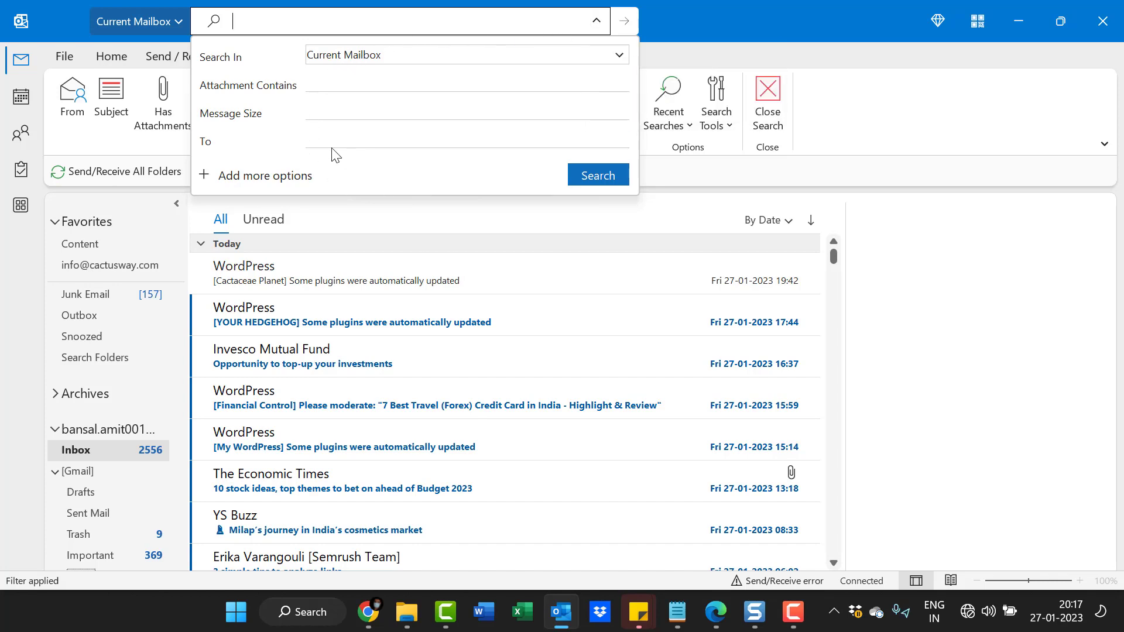
left_click(323, 111)
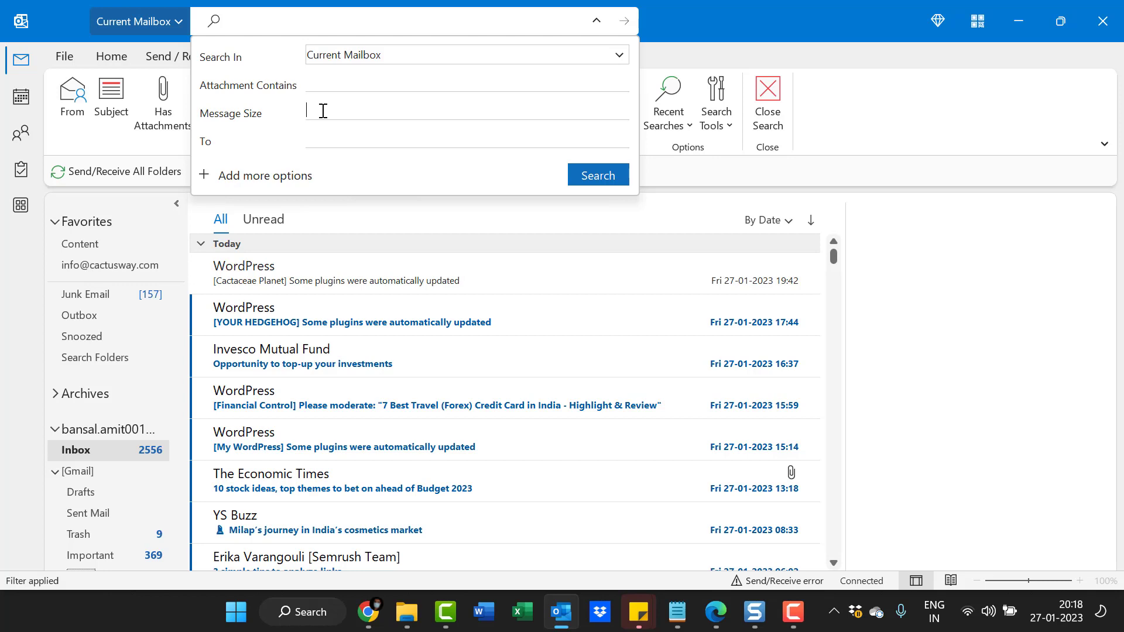
type("5MB")
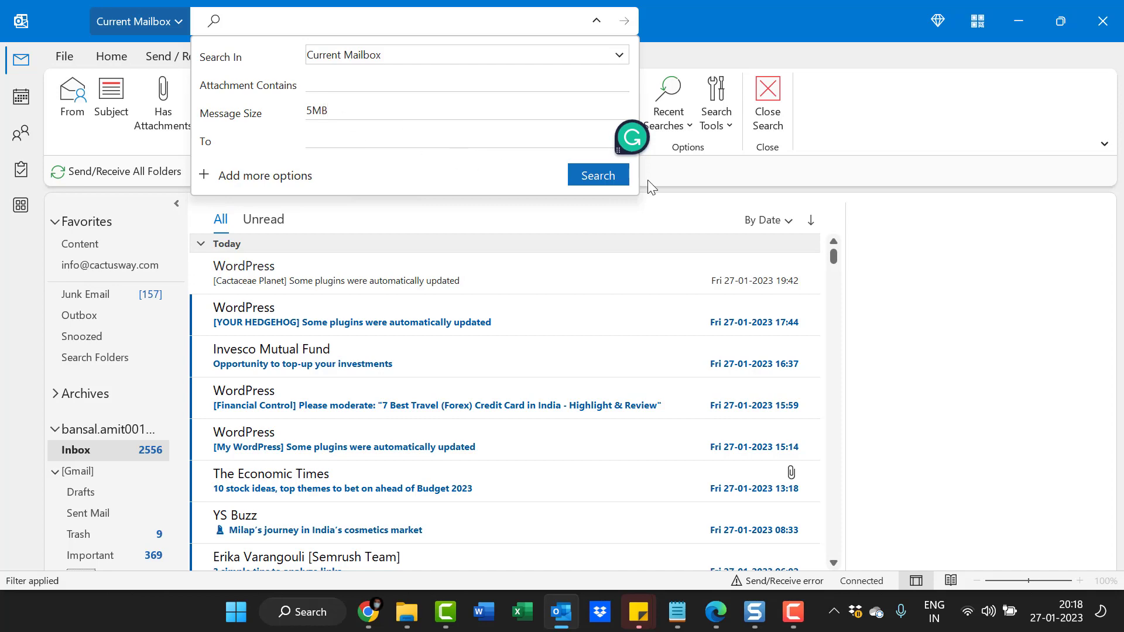
left_click(606, 172)
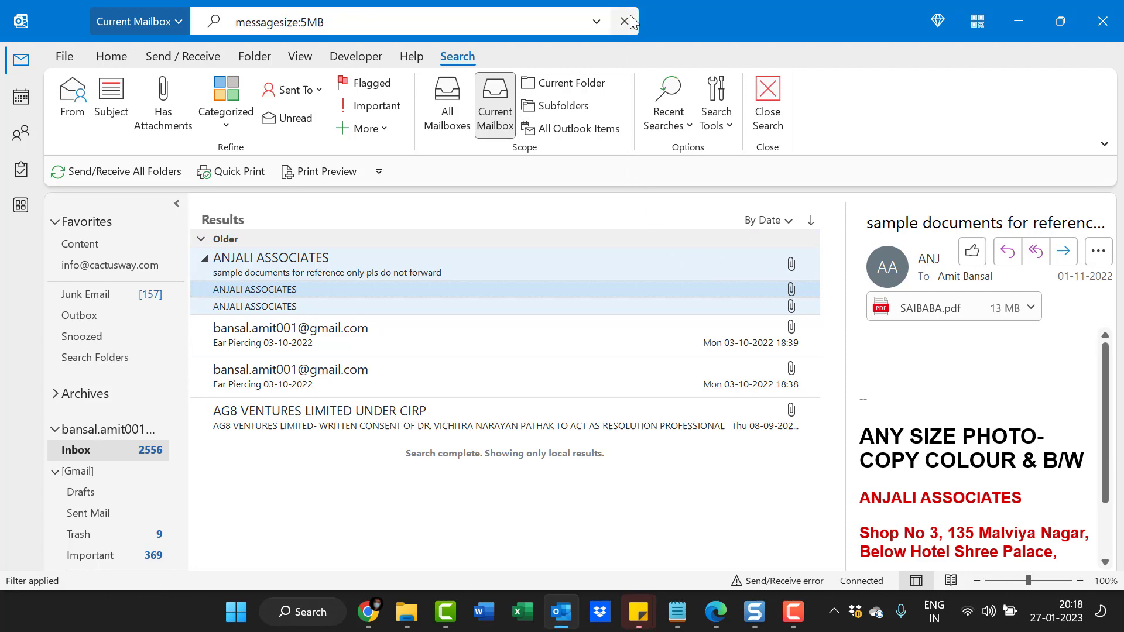
key("Escape")
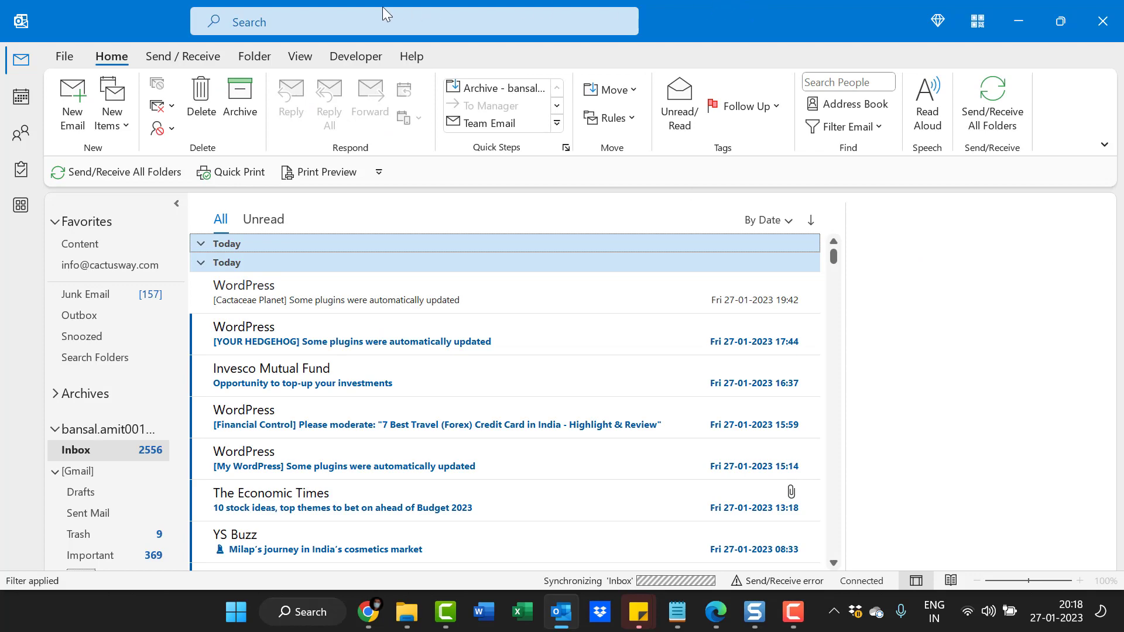
Search for messagesize:5MB, rerun it from the suggestion, and step down through the results
left_click(363, 20)
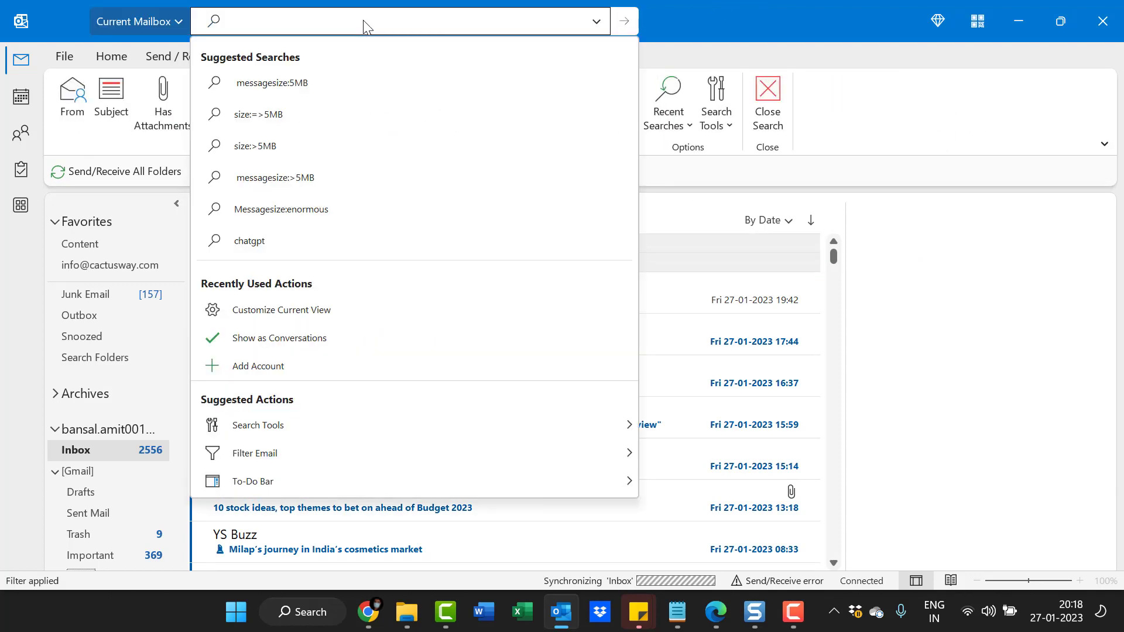
type("mess")
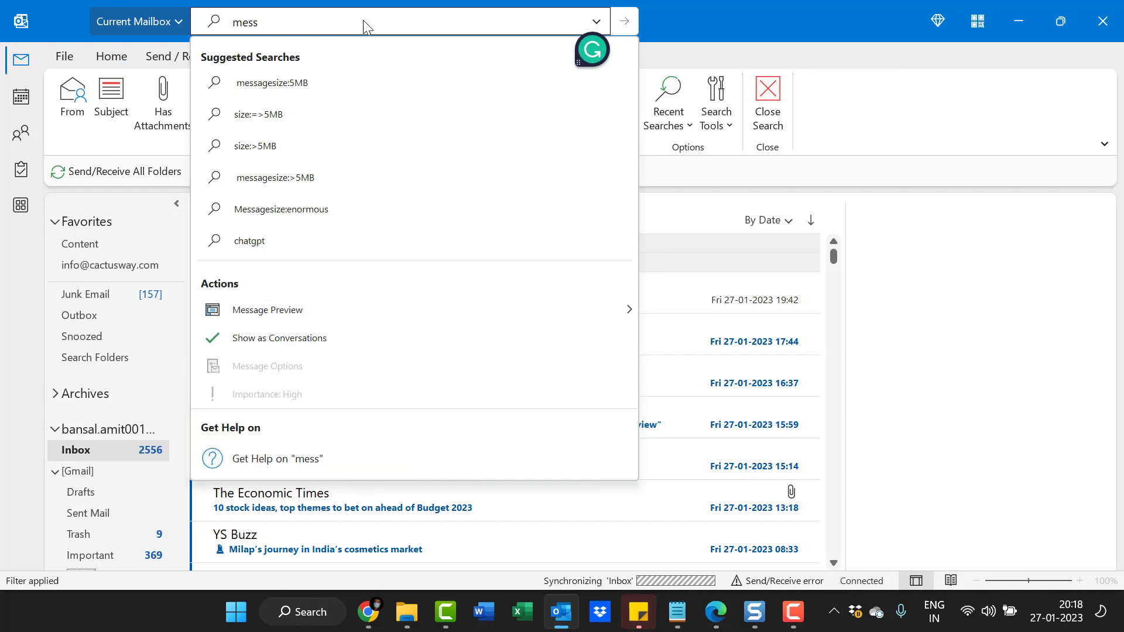
type("agesiz")
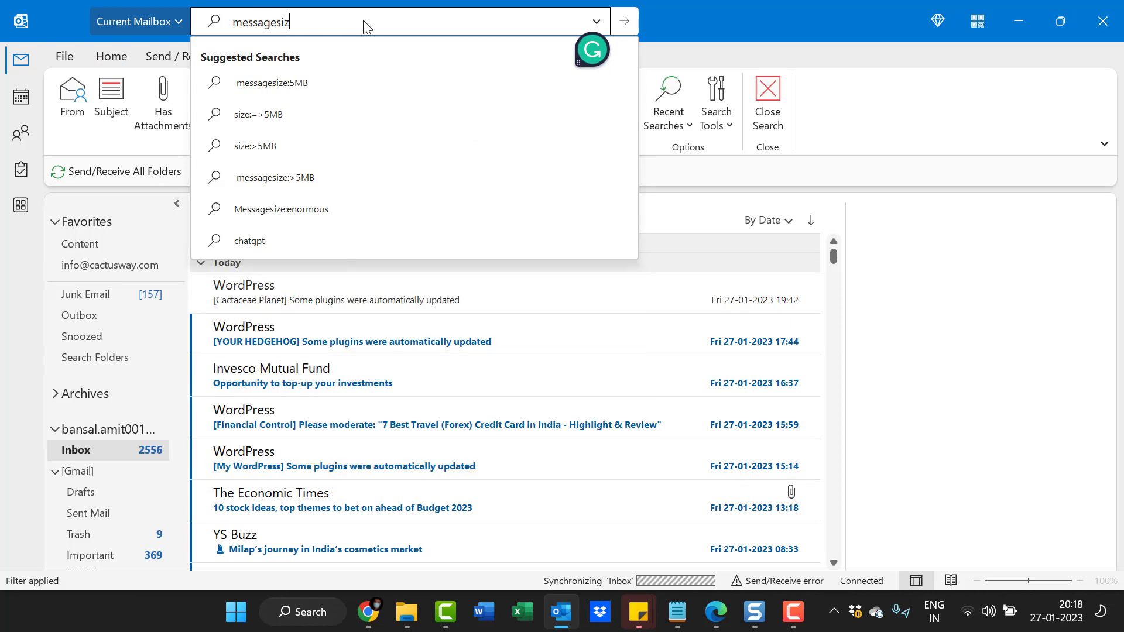
type("e:")
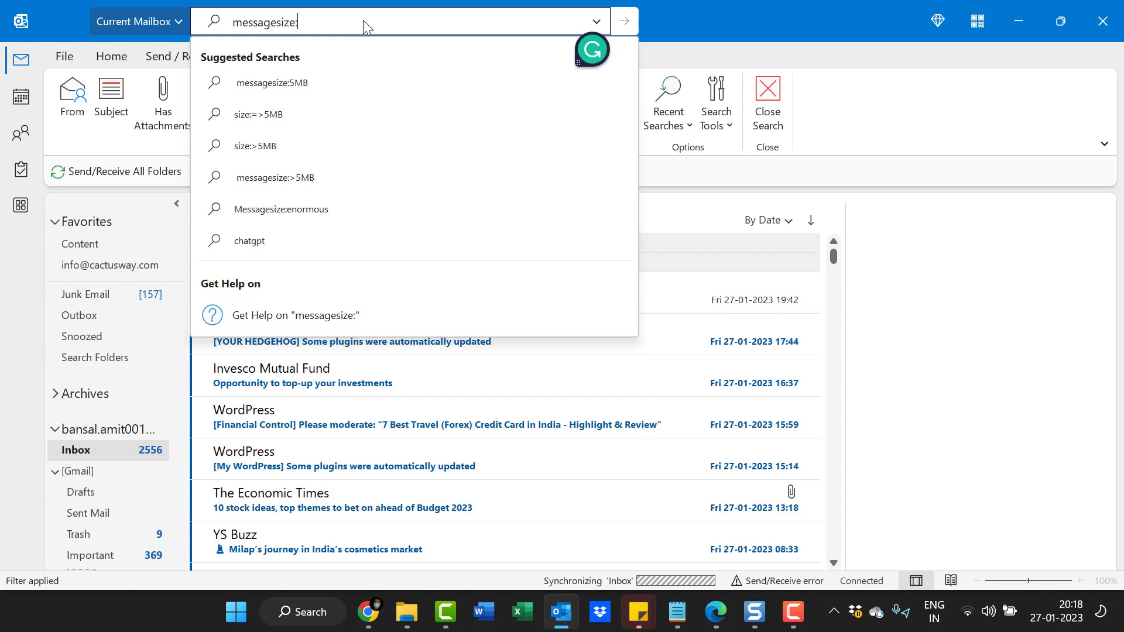
type("5MB")
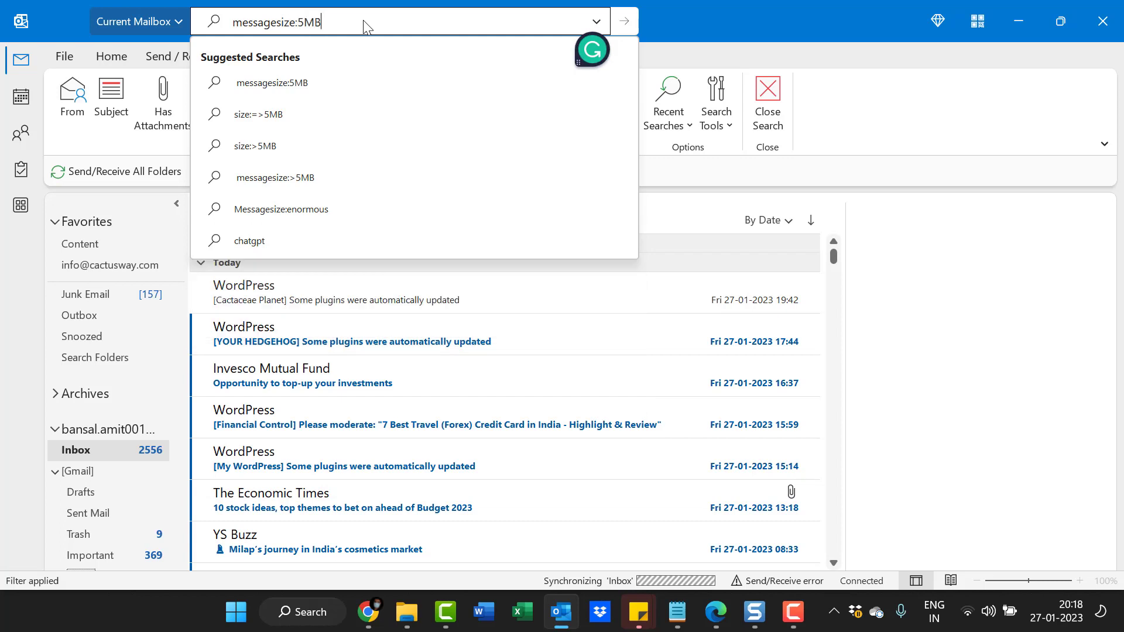
key("Return")
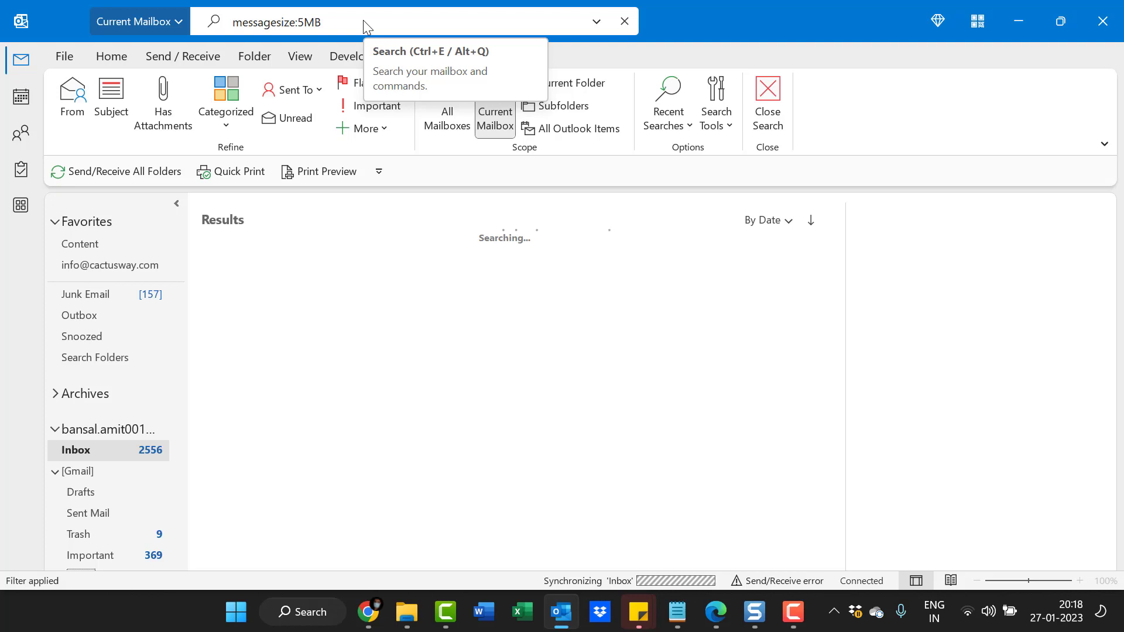
left_click(362, 24)
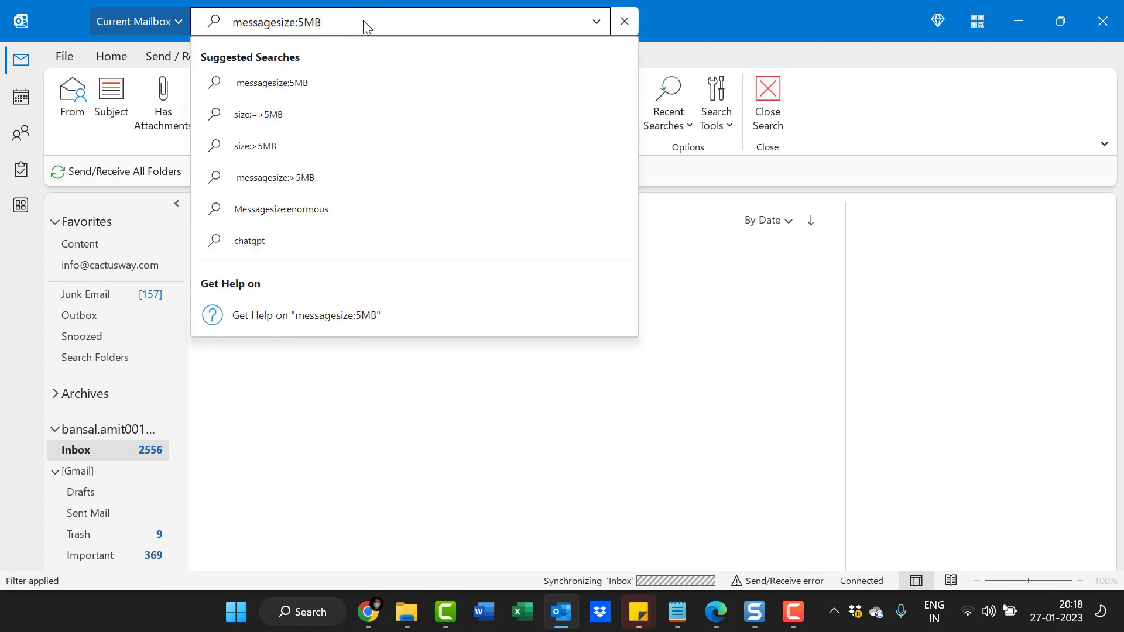
left_click(317, 80)
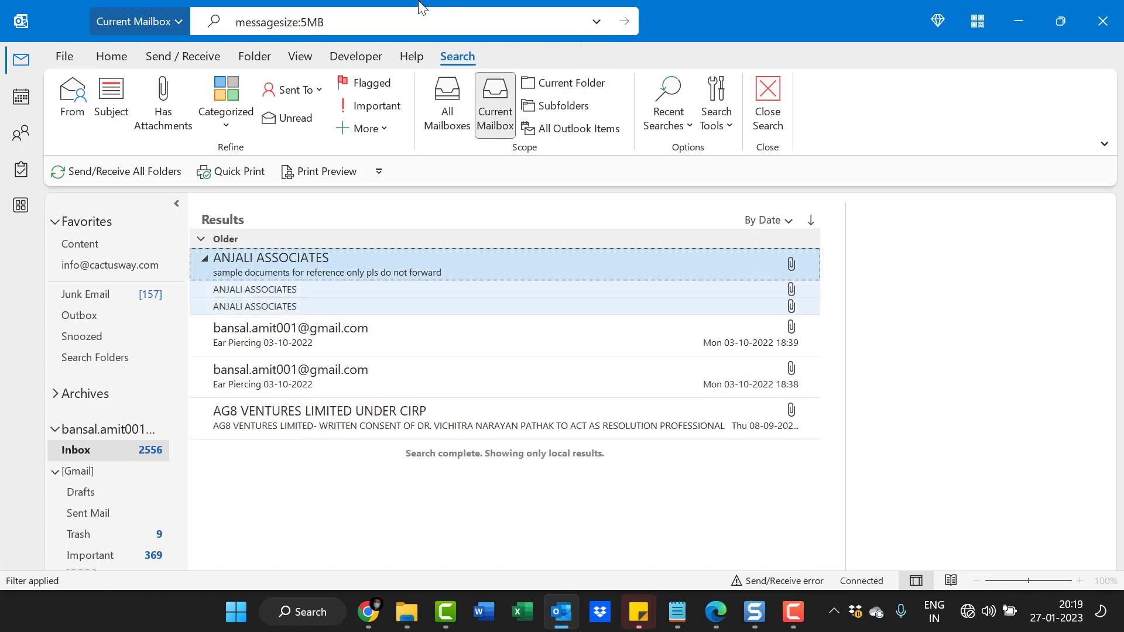
key("Down")
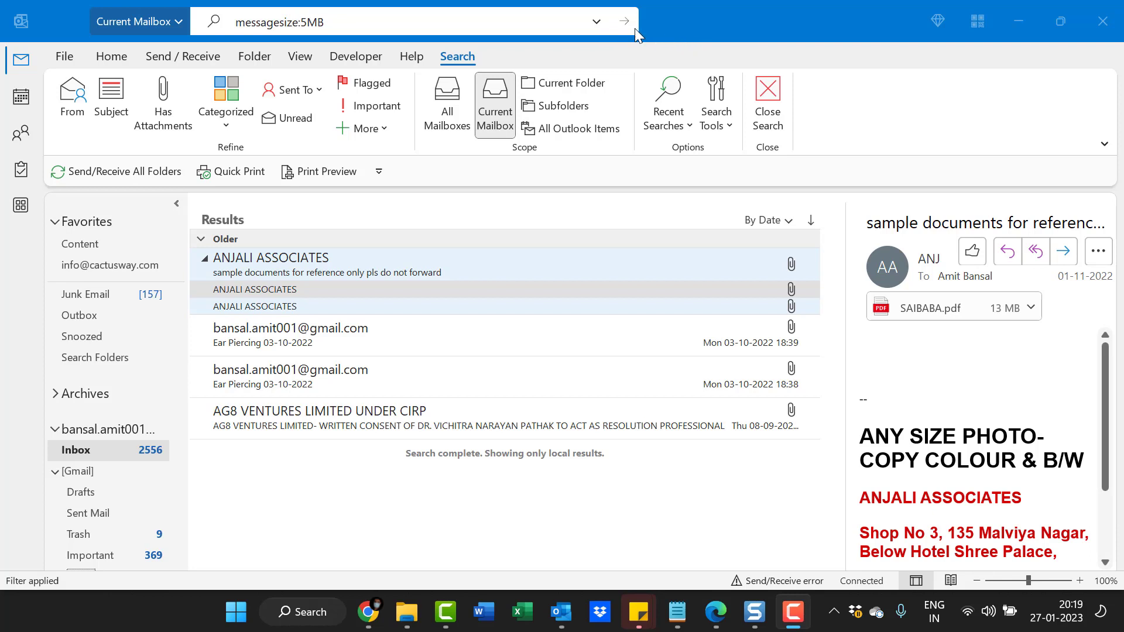
Delete the messagesize:5MB query from the Search box and bring up the Search Tools list
left_click(532, 21)
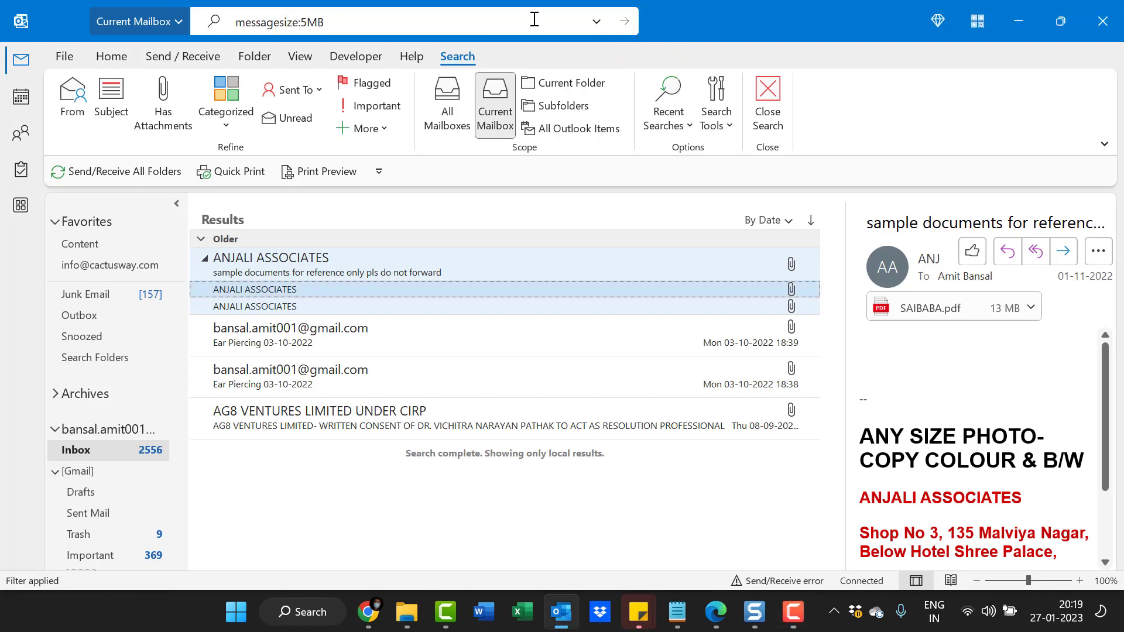
left_click(444, 22)
key("BackSpace")
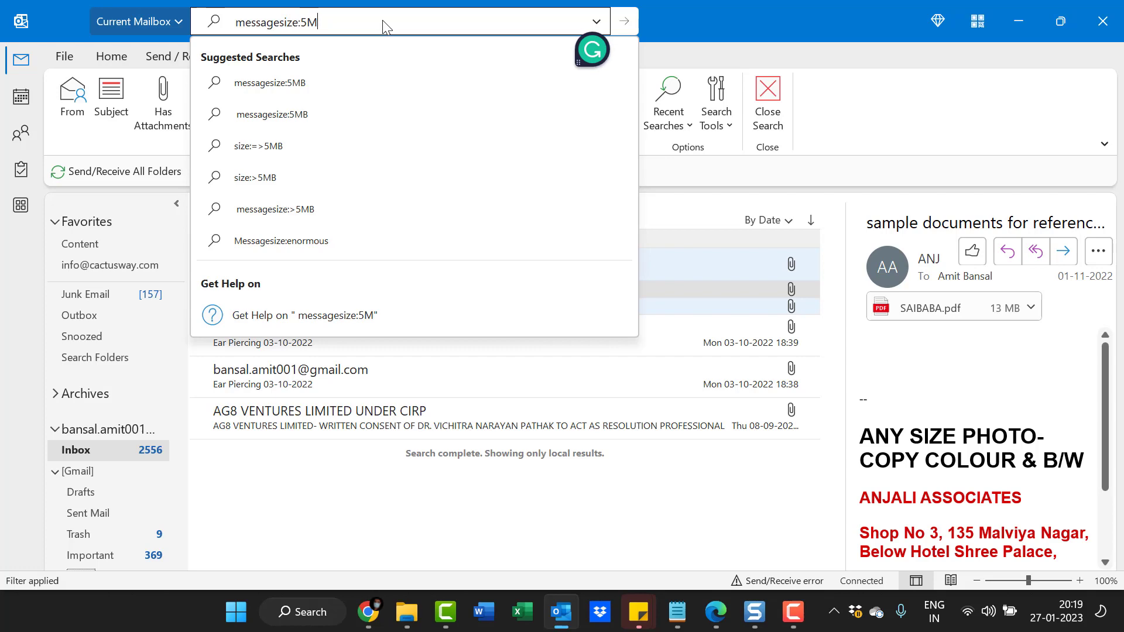
key("BackSpace")
key("BackSpace")
key("BackSpace")
key("BackSpace")
key("BackSpace")
key("BackSpace")
key("BackSpace")
key("BackSpace")
key("BackSpace")
key("BackSpace")
key("BackSpace")
key("BackSpace")
key("BackSpace")
key("BackSpace")
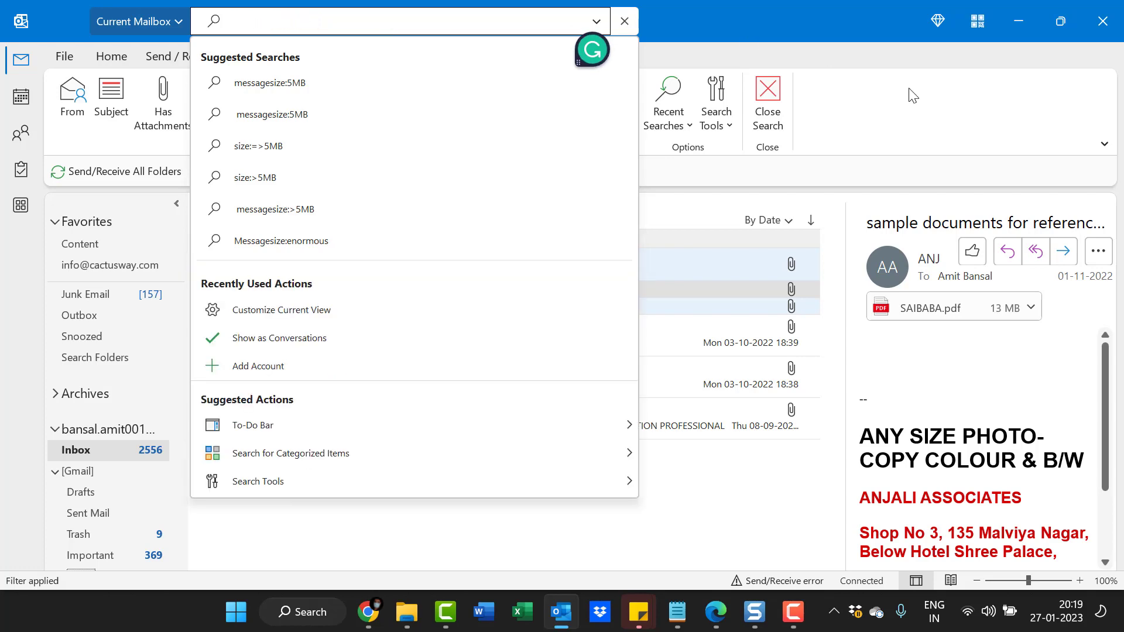
left_click(912, 96)
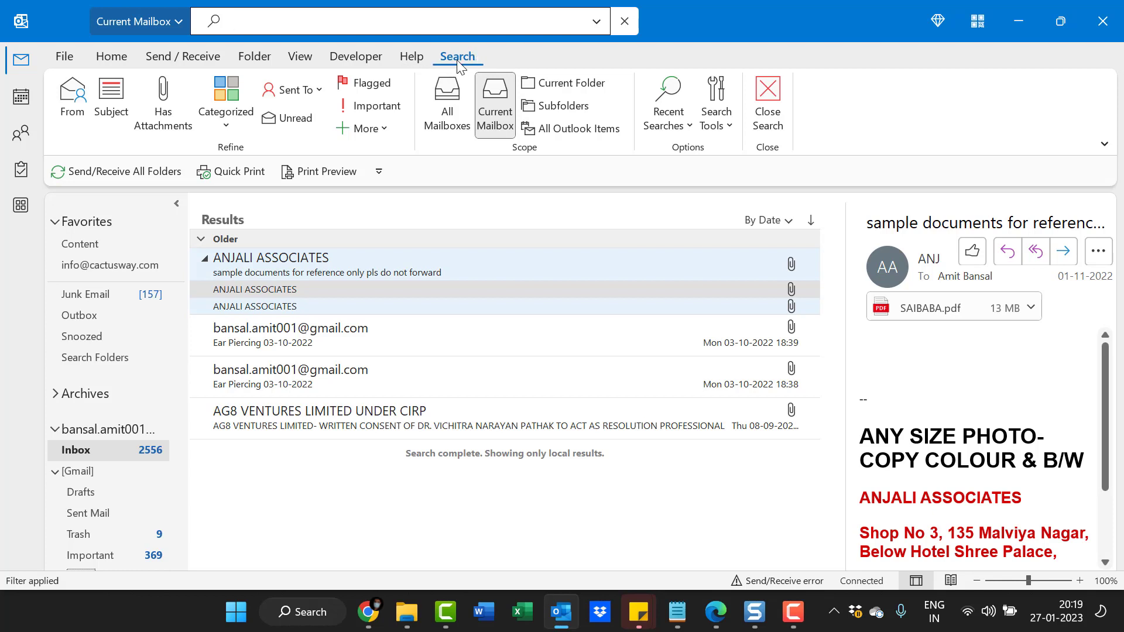
left_click(730, 134)
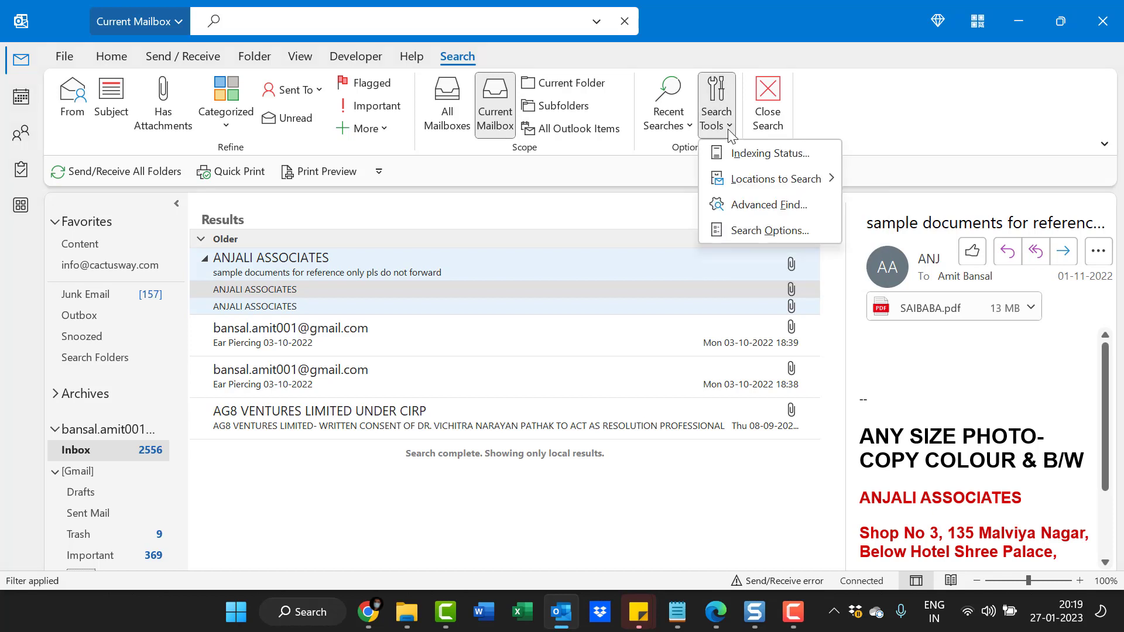
Open Advanced Find, browse its Advanced and Messages tabs, then show More Choices in a taller dialog
left_click(727, 208)
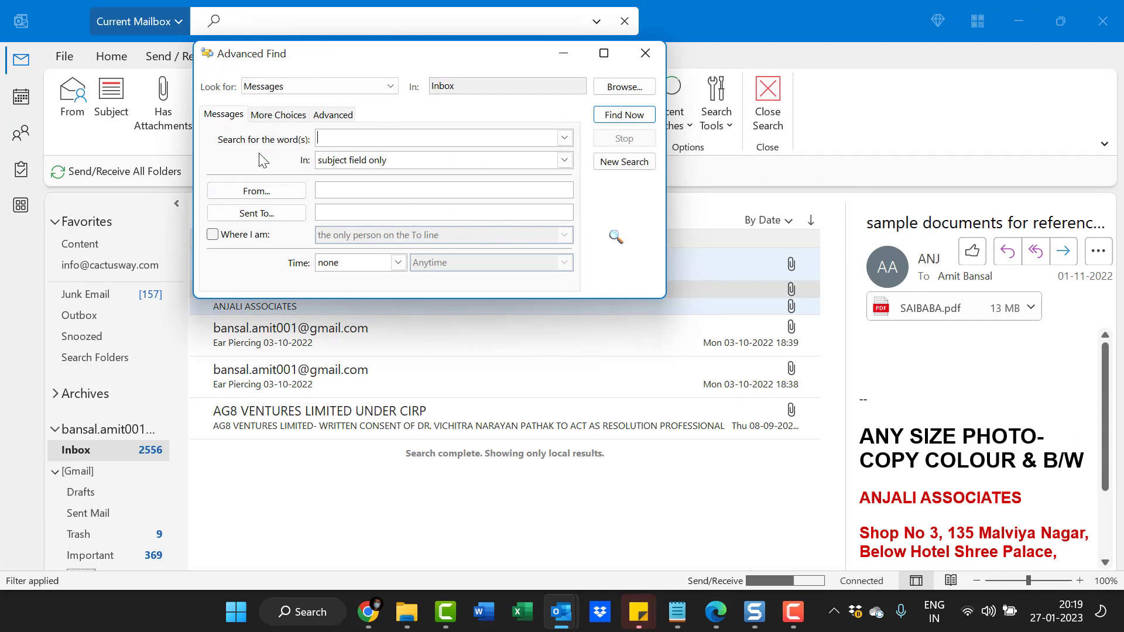
left_click(334, 115)
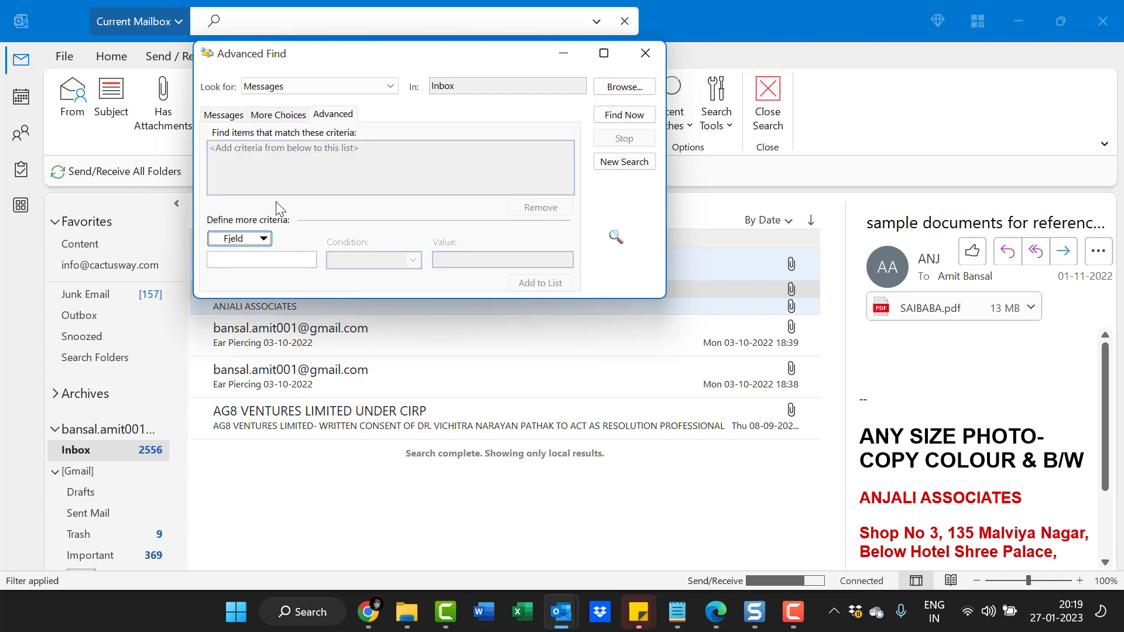
left_click(264, 240)
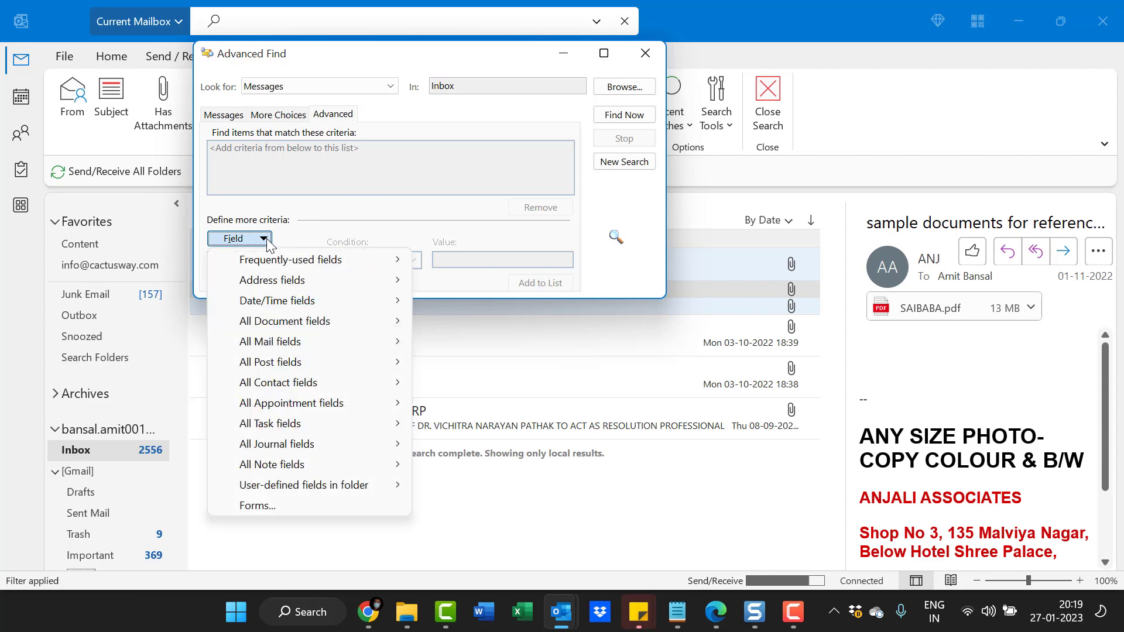
left_click(280, 117)
left_click(280, 117)
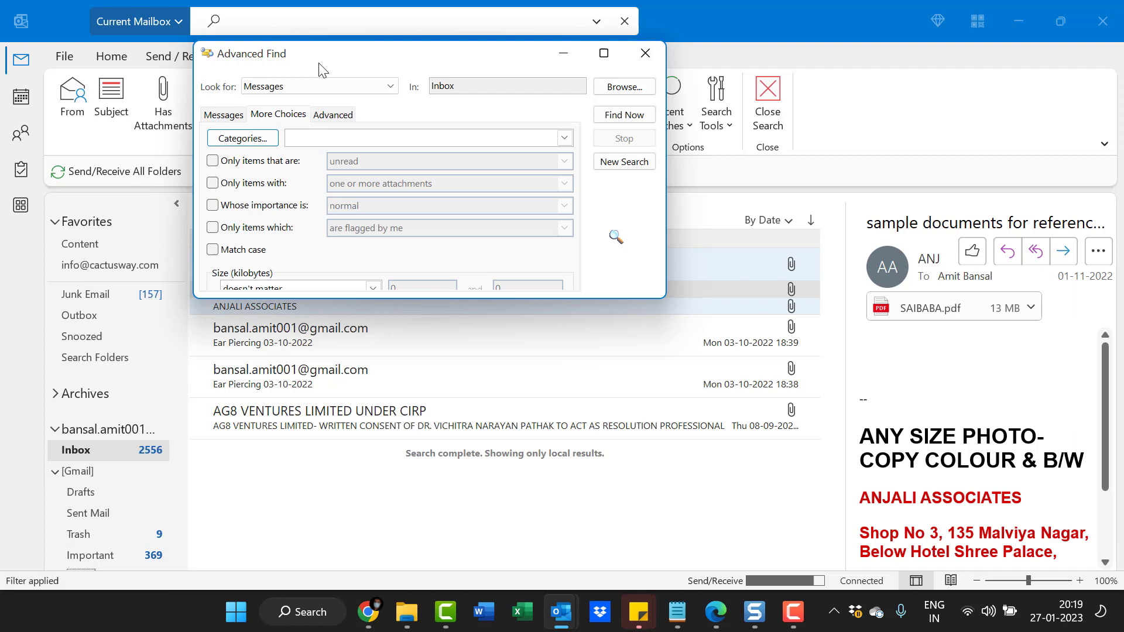
left_click(224, 115)
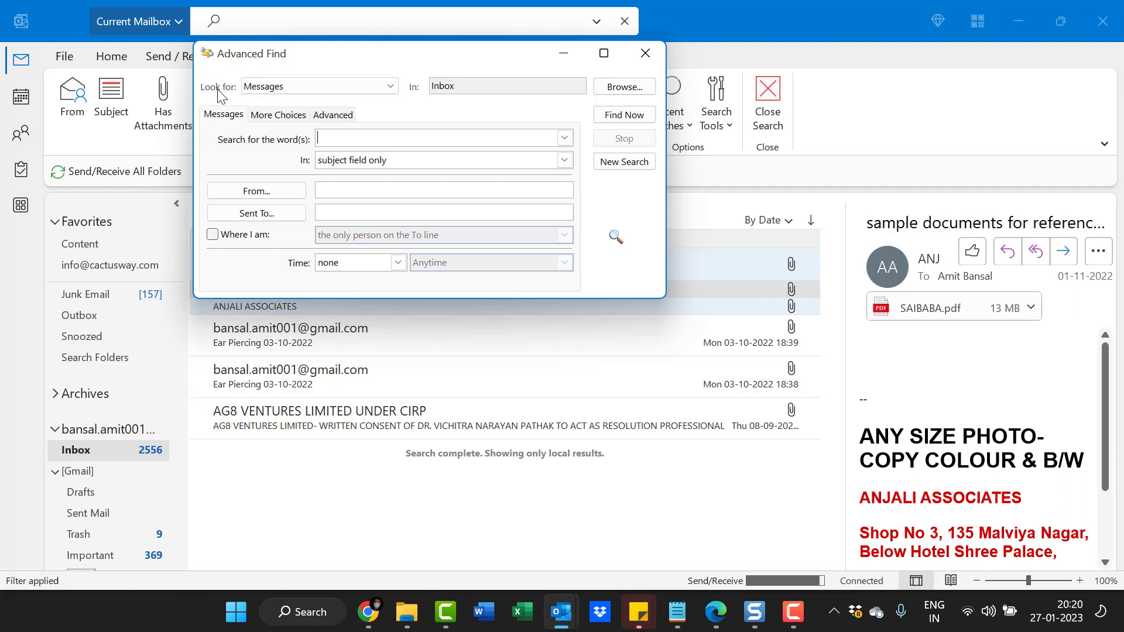
left_click(266, 117)
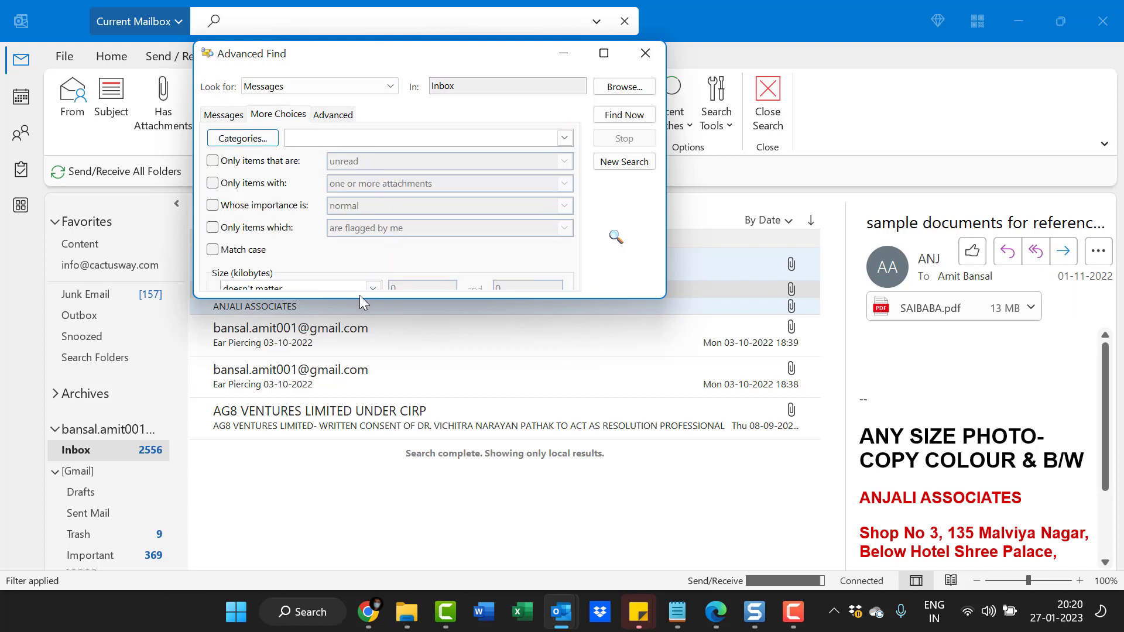
left_click_drag(356, 303, 345, 358)
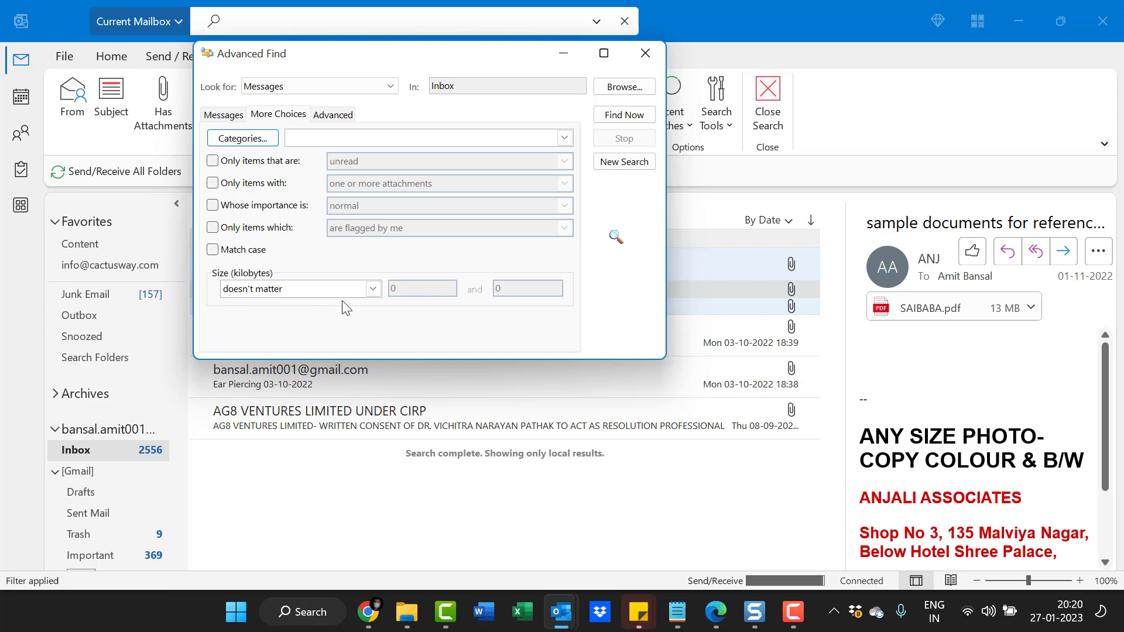
Set the More Choices size criterion to greater than 5000 KB and run the search
left_click(374, 289)
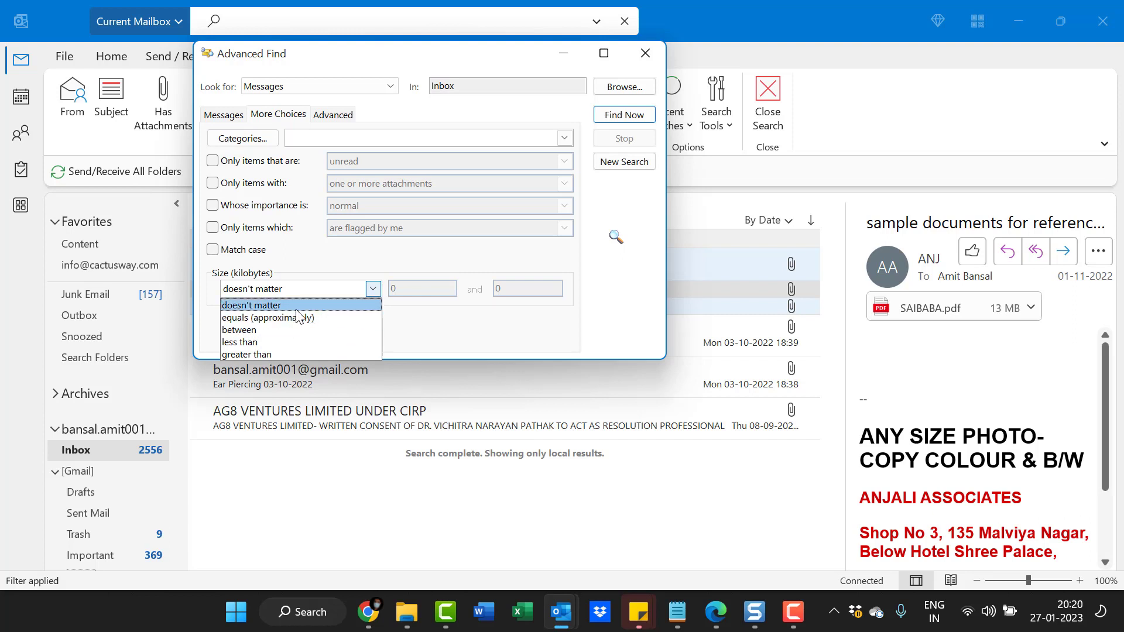
left_click(263, 354)
left_click(422, 291)
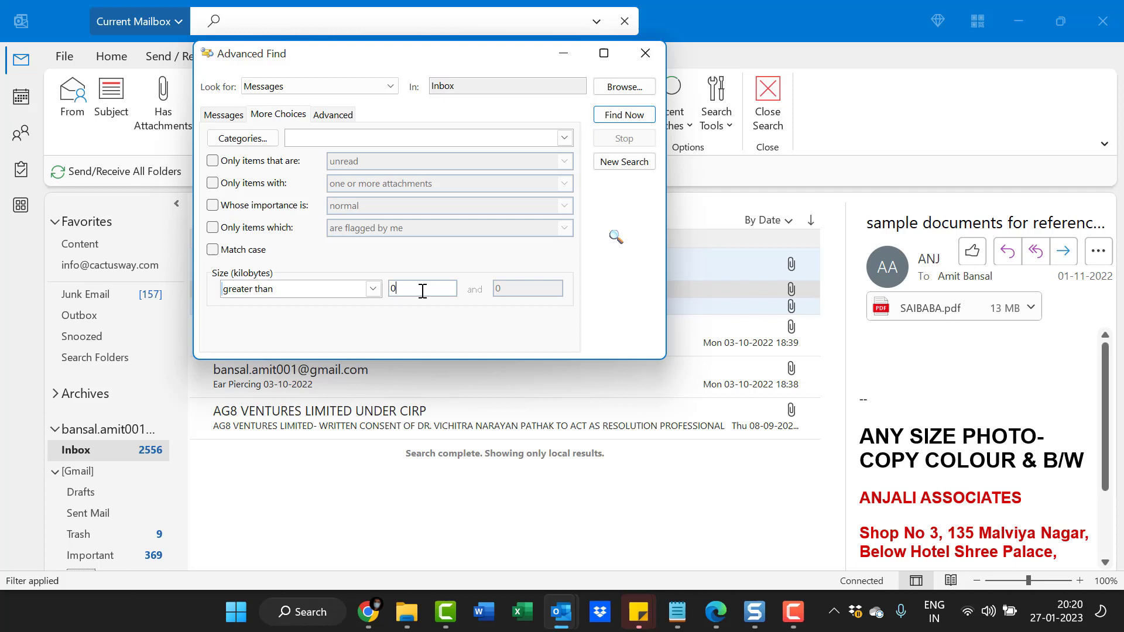
double_click(391, 289)
type("5000")
key("Return")
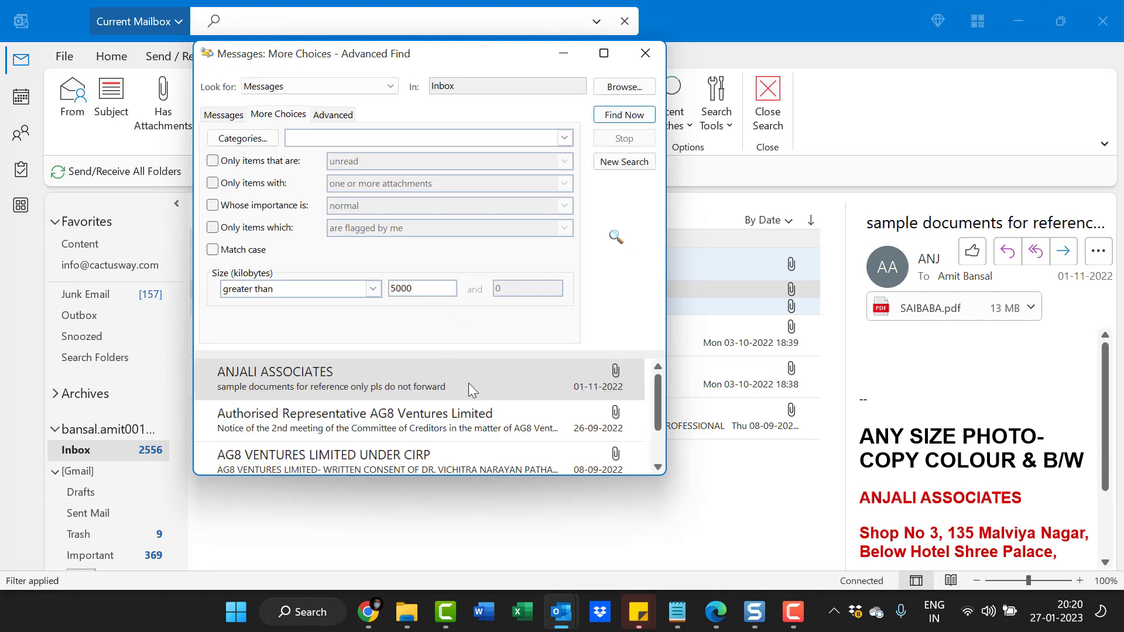
Open the 13 MB sample documents message, close it, then close Advanced Find
scroll(494, 414, "down", 1)
scroll(463, 392, "up", 1)
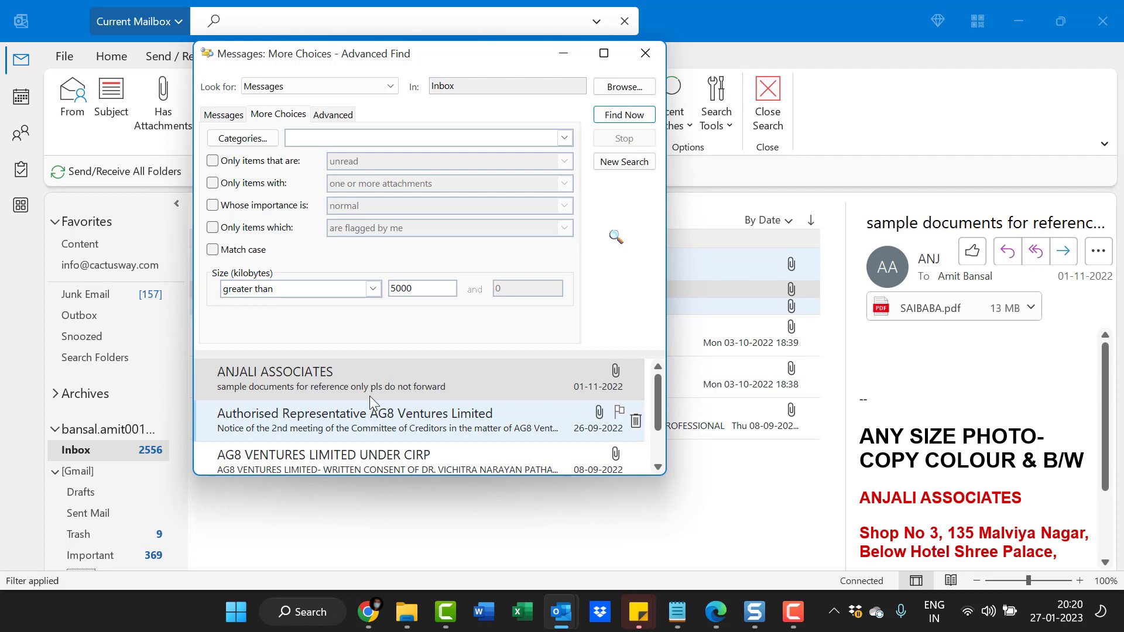
double_click(371, 373)
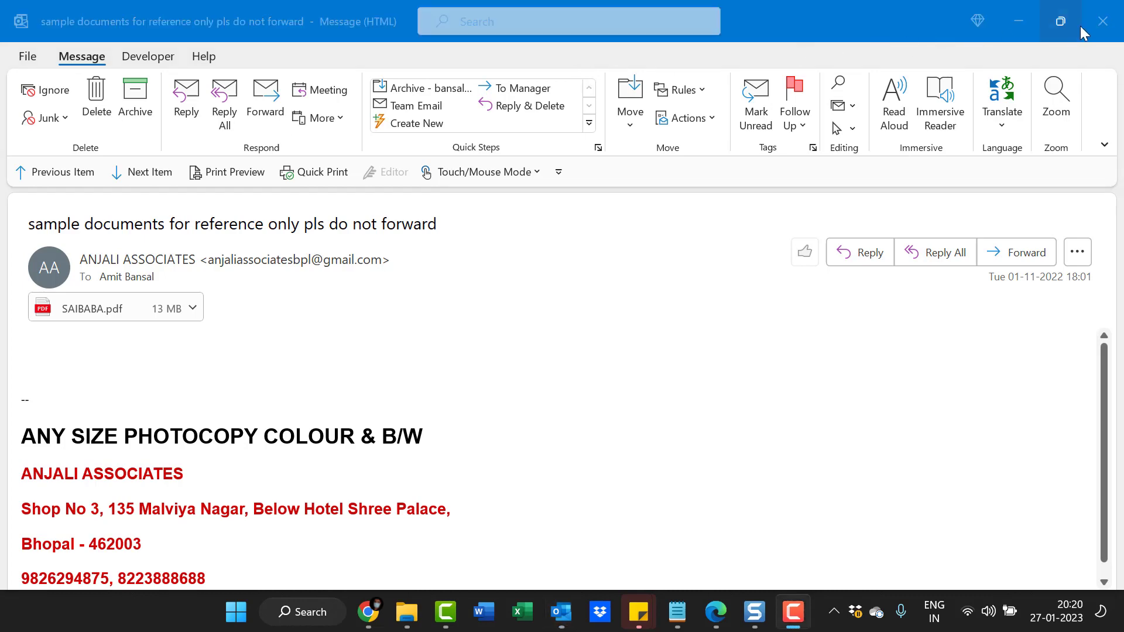
left_click(1103, 21)
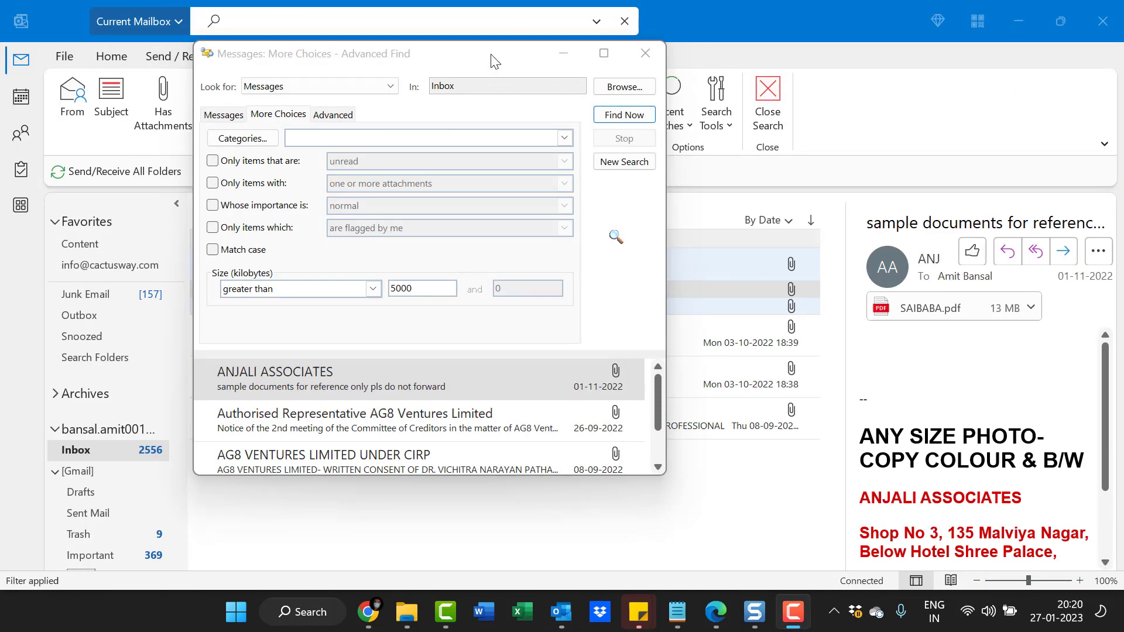
left_click(617, 131)
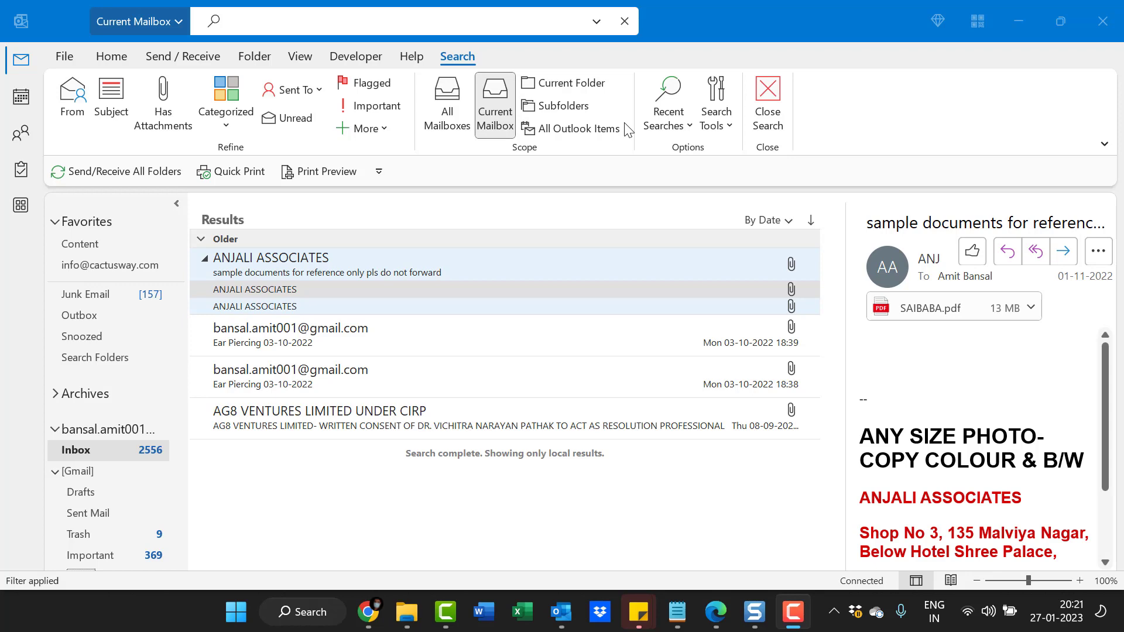
Enter the query messagesize:enormous in the Search box
left_click(294, 22)
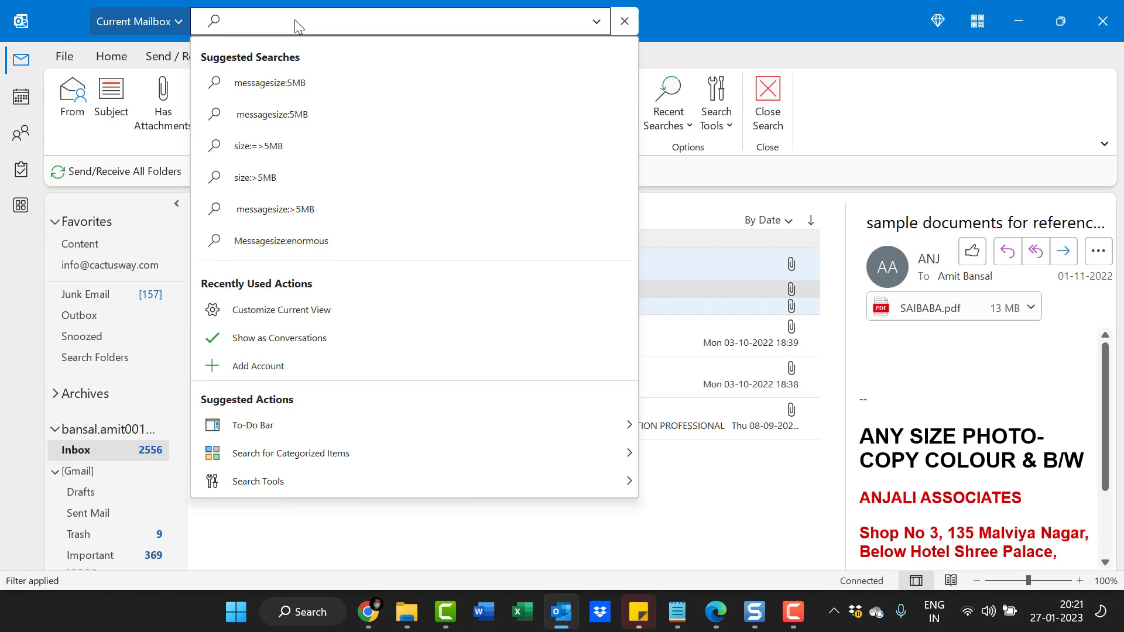
type("mess")
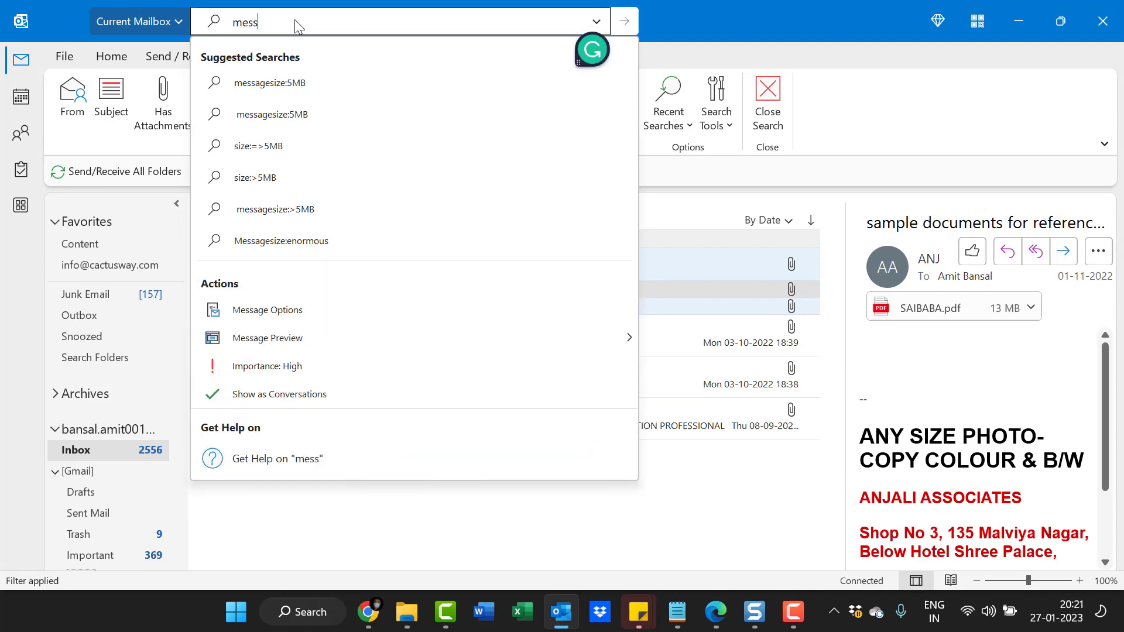
type("ag")
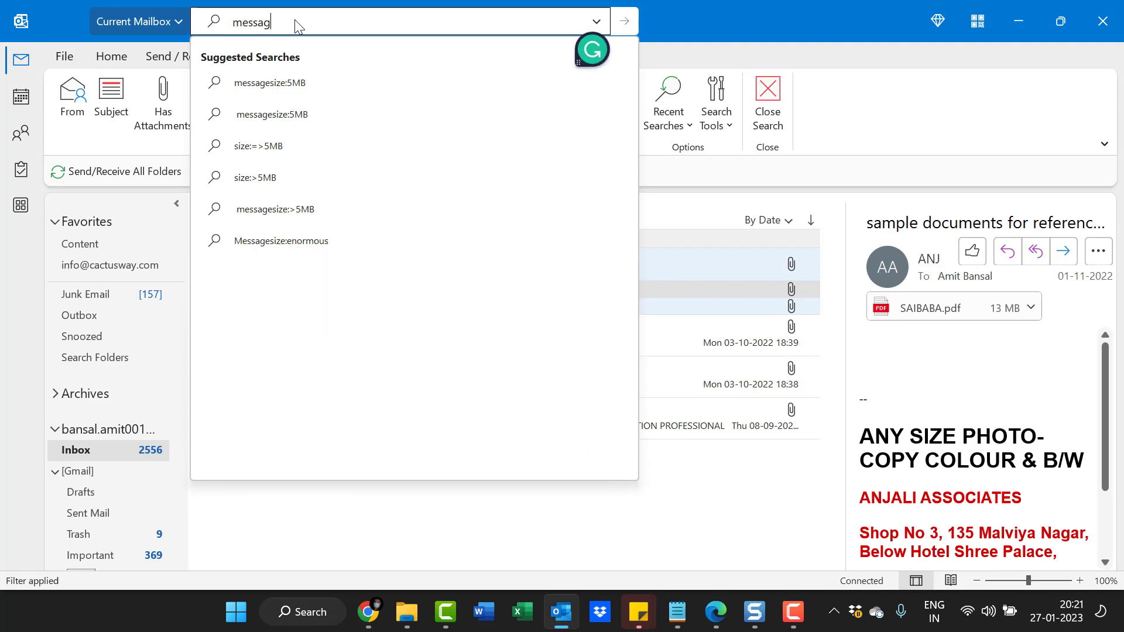
type("esize")
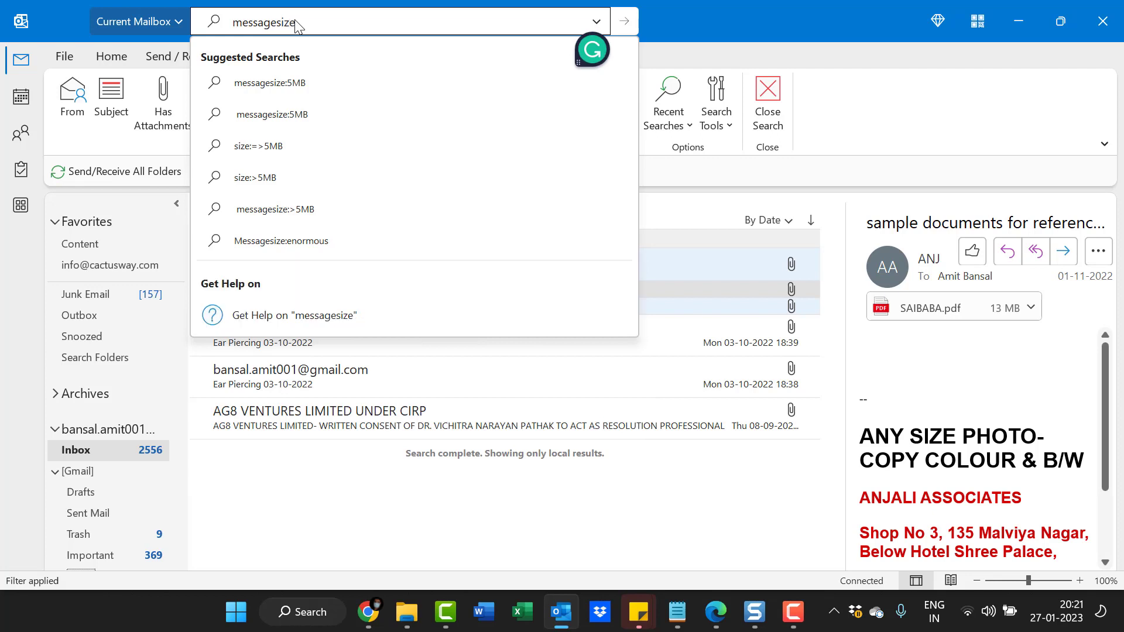
type(":enormous")
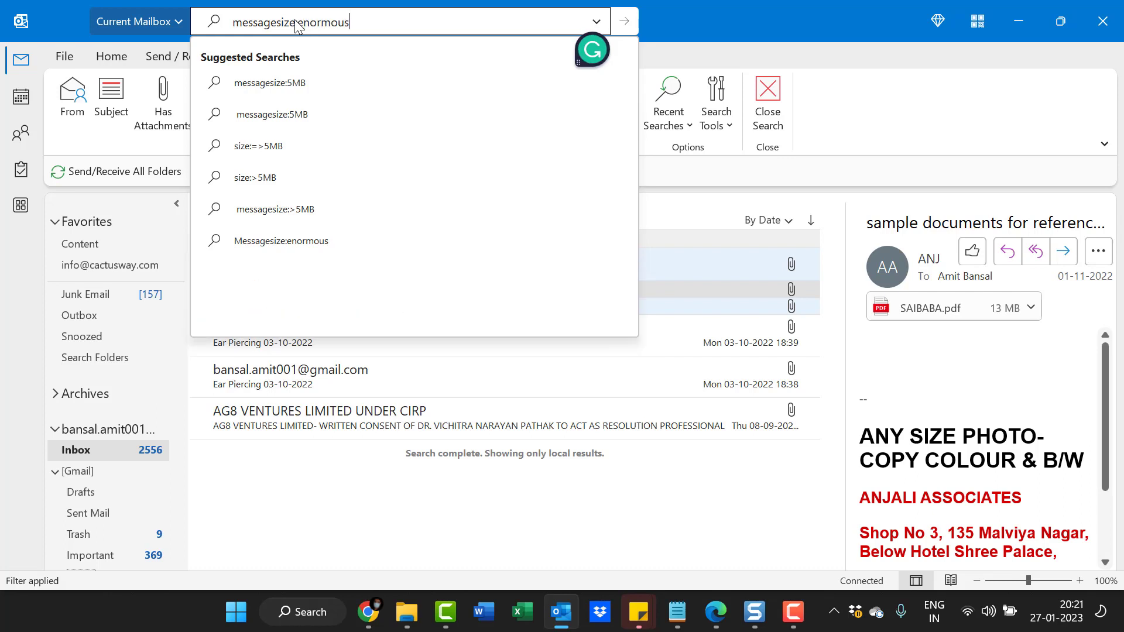
Run the messagesize:enormous search to list only very large messages
key("Return")
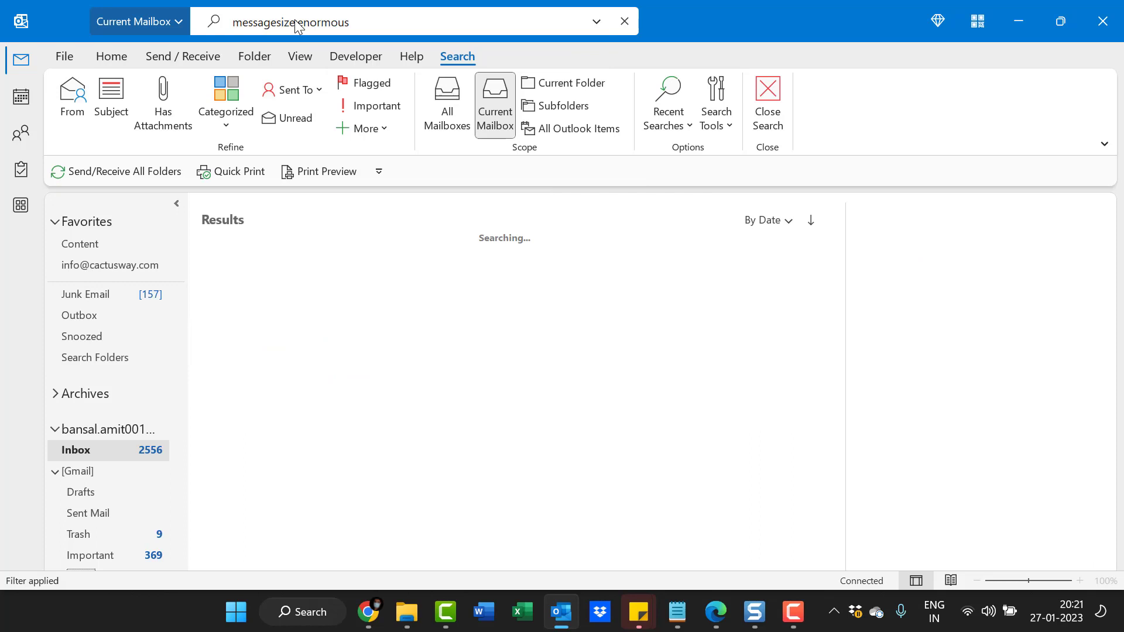